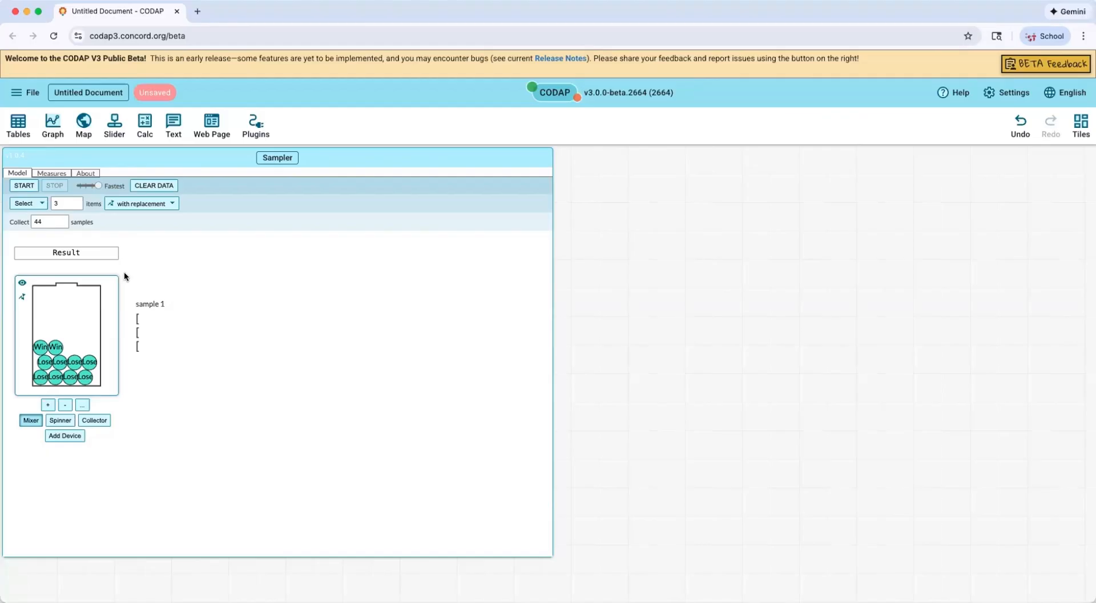
Step: Add two more mixer devices to the sampler and name the three devices Draw1, Draw2 and Draw3
click(77, 437)
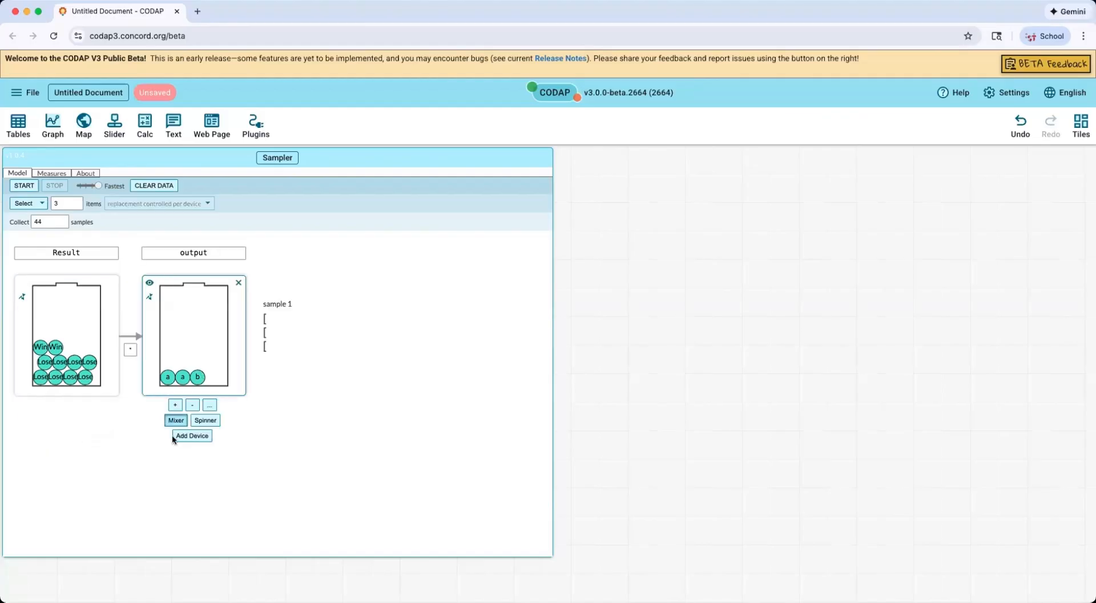
click(193, 437)
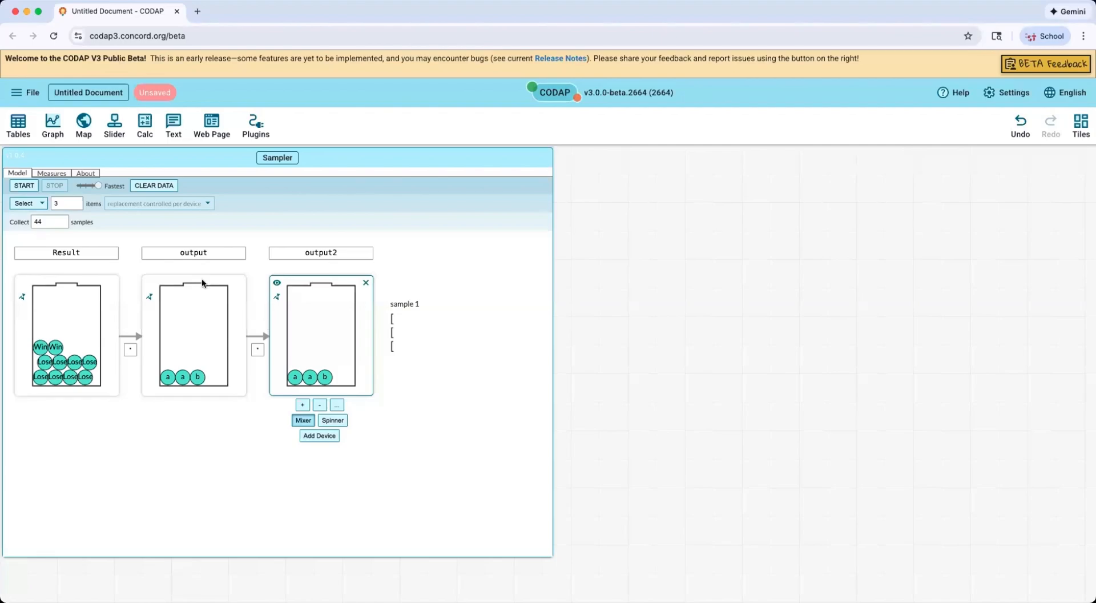
double_click(82, 256)
text(Draw1)
key(Tab)
text(Draw2)
double_click(319, 251)
text(Draw3)
Step: Add seven more balls to the Draw2 mixer
click(177, 358)
triple_click(176, 405)
click(176, 405)
triple_click(175, 405)
Step: Label the balls in the Draw2 mixer as two Win and eight Lose
click(168, 348)
text(Win)
click(183, 350)
text(Win)
key(Tab)
text(Lose)
key(Tab)
text(Lose)
key(Tab)
text(Lose)
key(Tab)
text(Lose)
key(Tab)
text(Lose)
key(Tab)
text(Lose)
click(183, 377)
text(Lose)
click(168, 377)
text(Lose)
key(Return)
Step: Add seven more balls to the Draw3 mixer
click(305, 366)
double_click(301, 406)
triple_click(302, 406)
double_click(302, 407)
Step: Label the balls in the Draw3 mixer as two Win and eight Lose
click(296, 348)
text(Win)
click(310, 348)
text(Win)
click(300, 363)
text(Lose)
key(Tab)
text(Lose)
key(Tab)
text(Lose)
key(Tab)
text(Lose)
key(Tab)
text(Lose)
key(Tab)
text(Lose)
key(Tab)
text(Lose)
key(Tab)
text(Lose)
key(Return)
Step: Convert the Draw2 mixer into a spinner
click(195, 319)
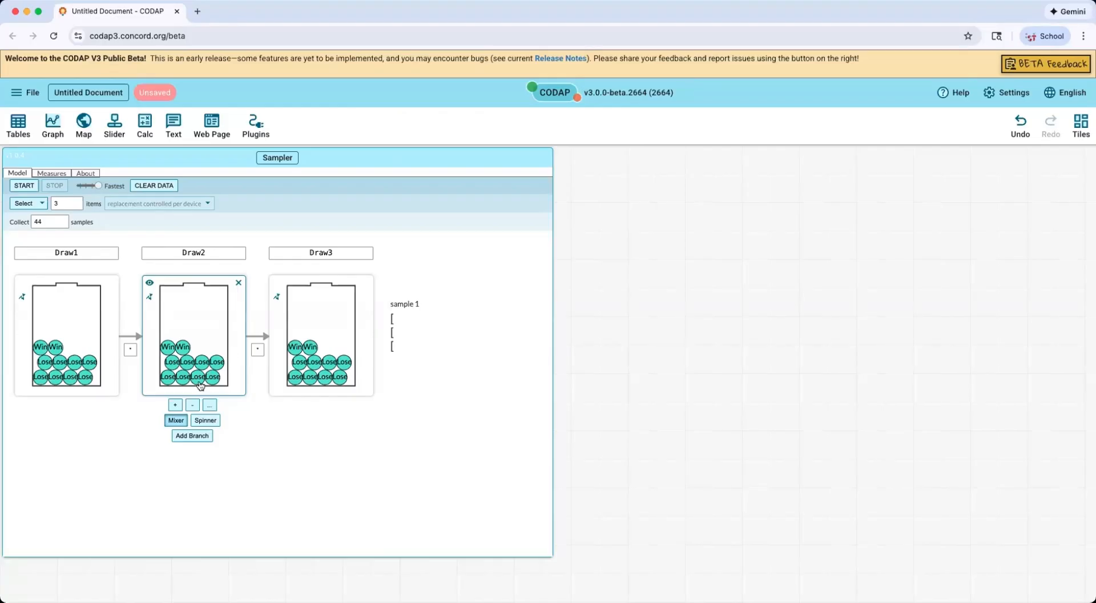
click(204, 421)
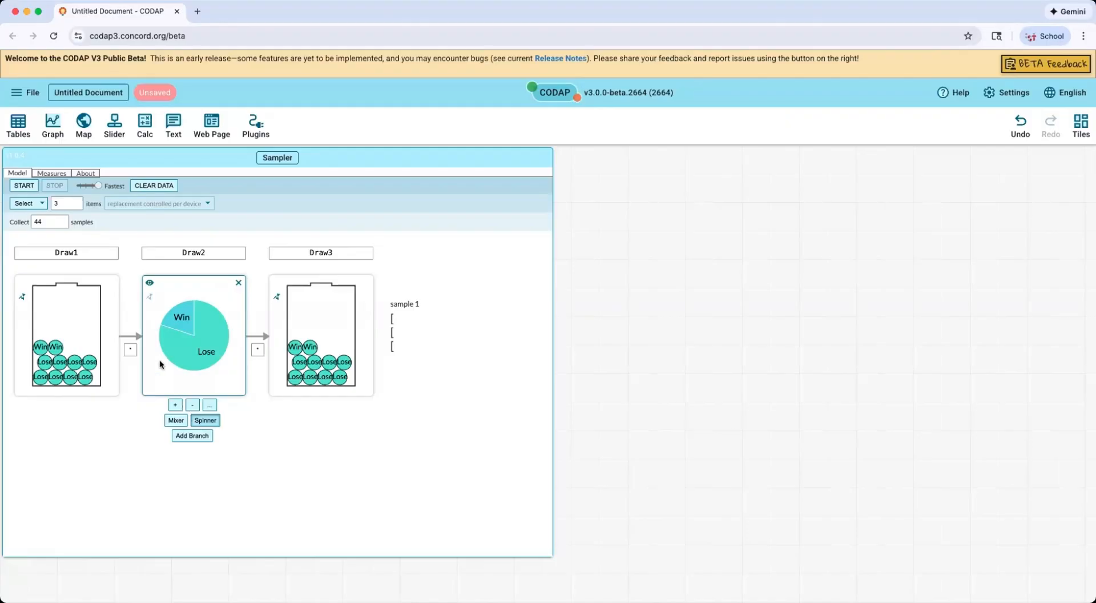
Step: Resize the Win sector of the Draw2 spinner by hand and set its share back to 20 percent
mouse_move(169, 329)
mouse_down()
mouse_move(181, 349)
mouse_move(172, 341)
mouse_up()
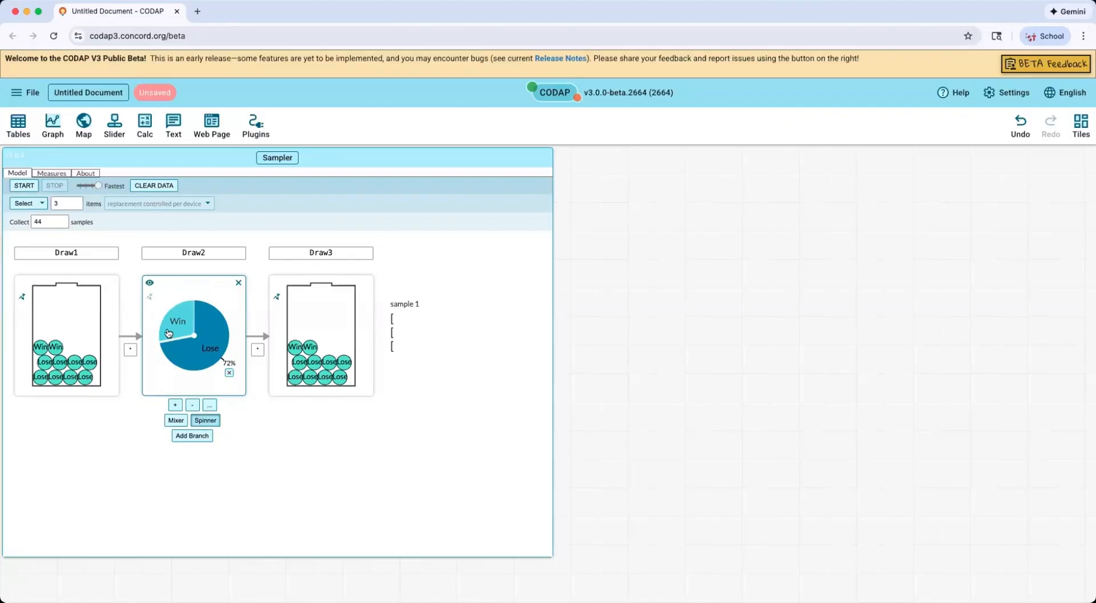
click(159, 309)
key(BackSpace)
text(0)
key(Return)
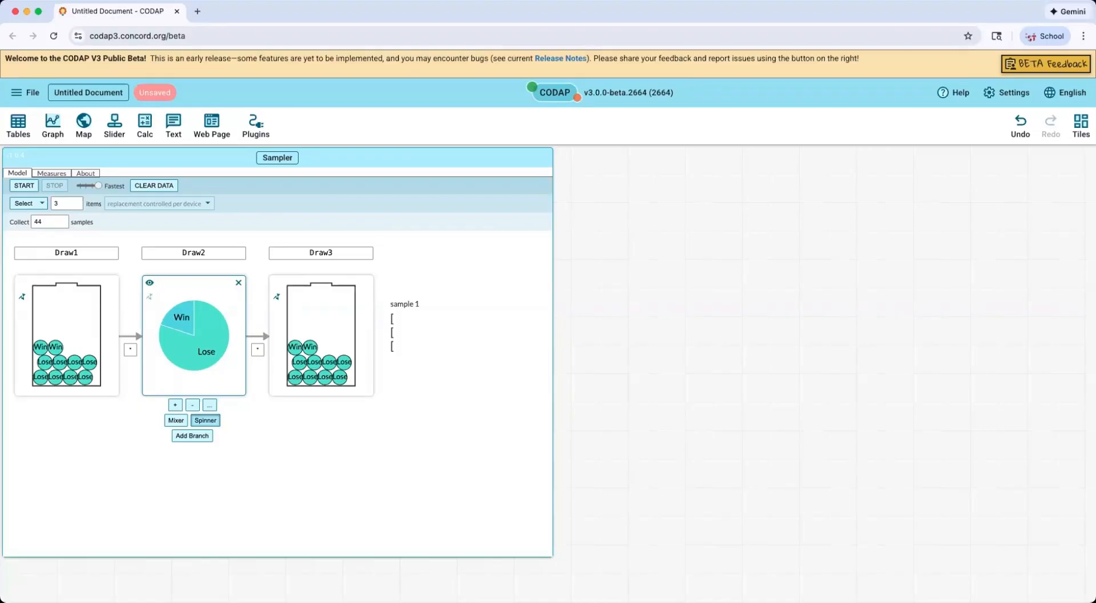
Step: Replace the item labels of the Draw3 mixer with the list Lose, Lose, Lose, Lose, Win
click(324, 321)
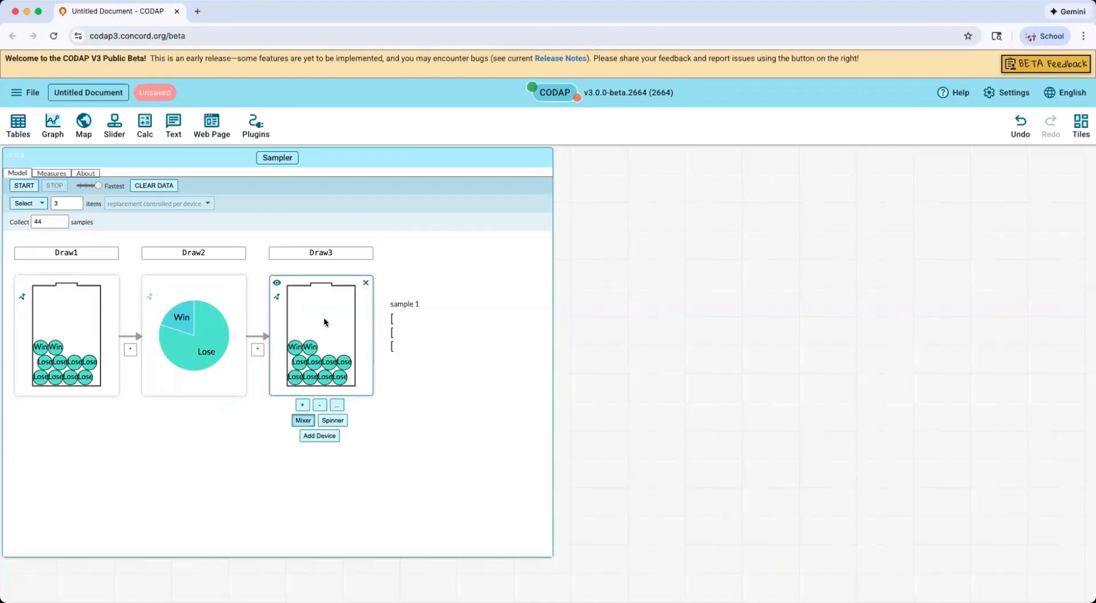
click(338, 405)
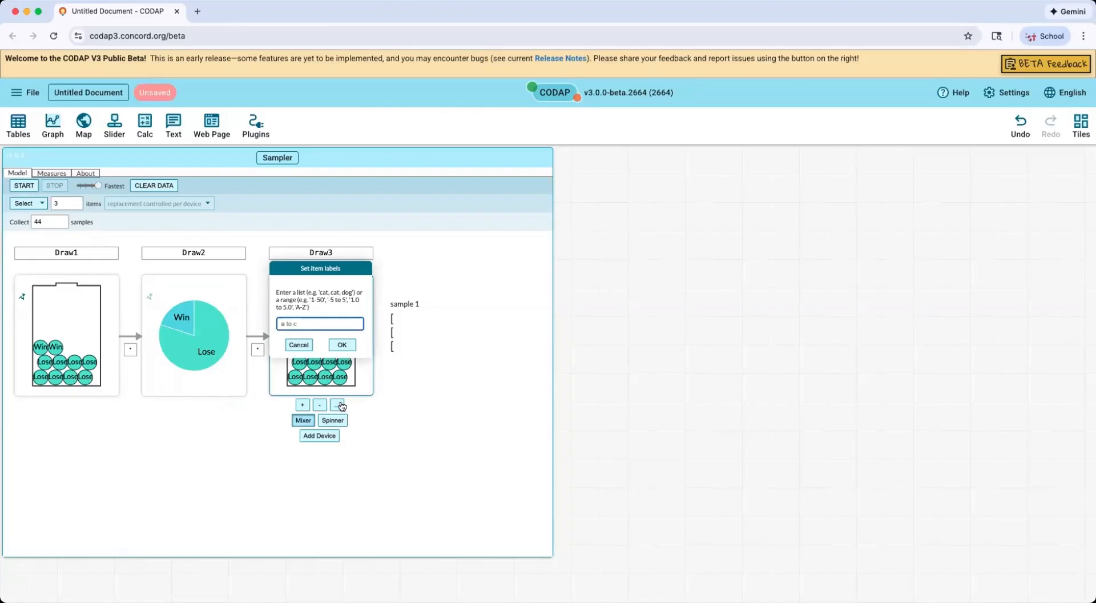
text(Lose)
text(, Lose, Lose, )
text(Lose)
text(, Win)
click(342, 347)
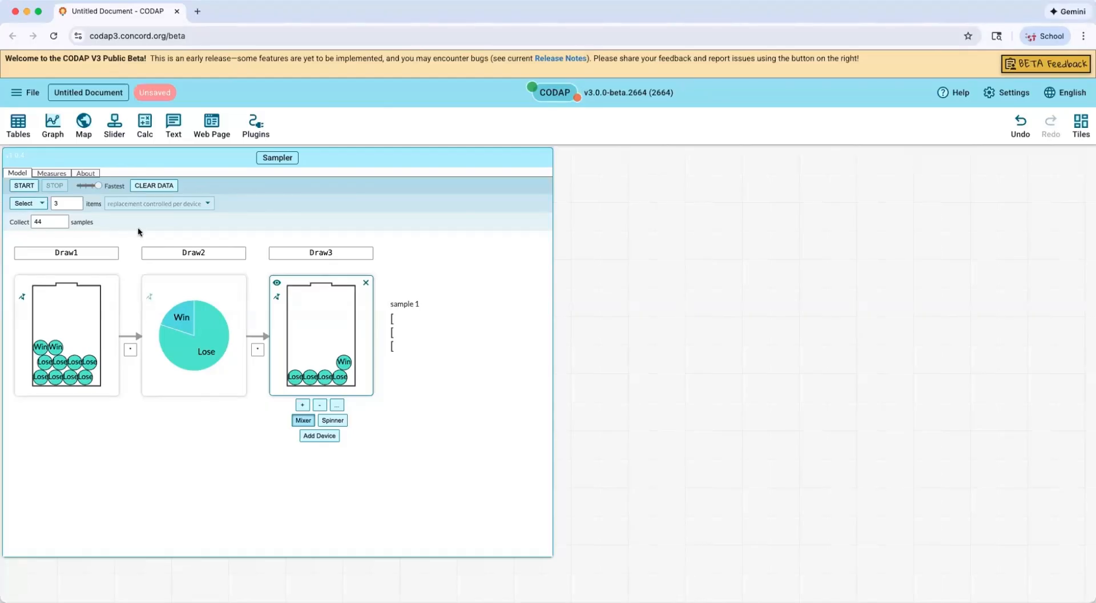
Step: Set the sampler to select 1 item and collect 50 samples, and run it
click(78, 206)
click(78, 206)
click(49, 220)
key(BackSpace)
key(BackSpace)
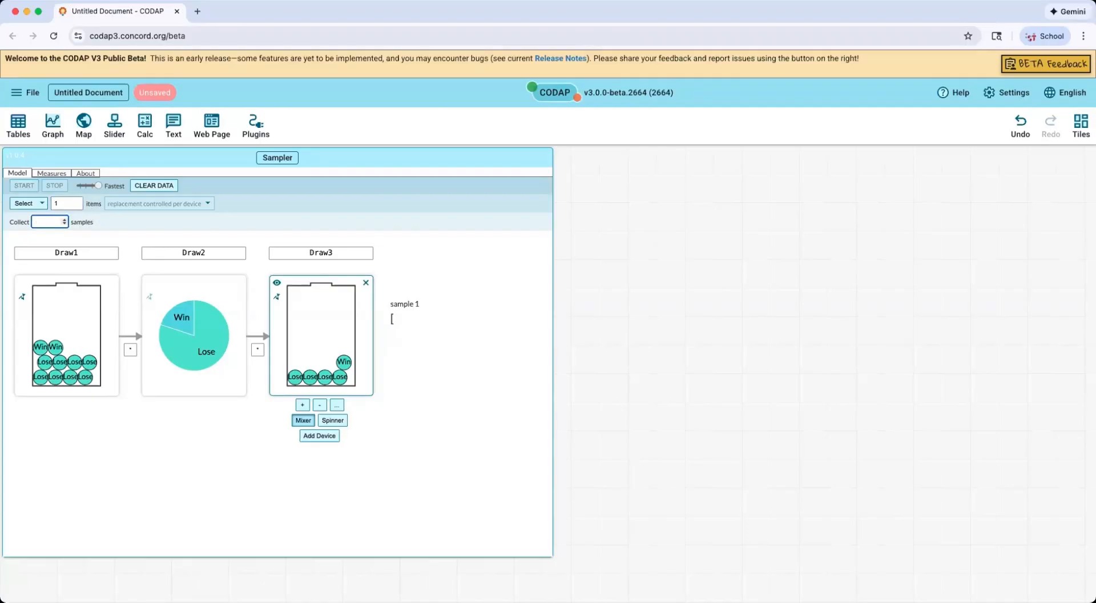
text(50)
click(25, 187)
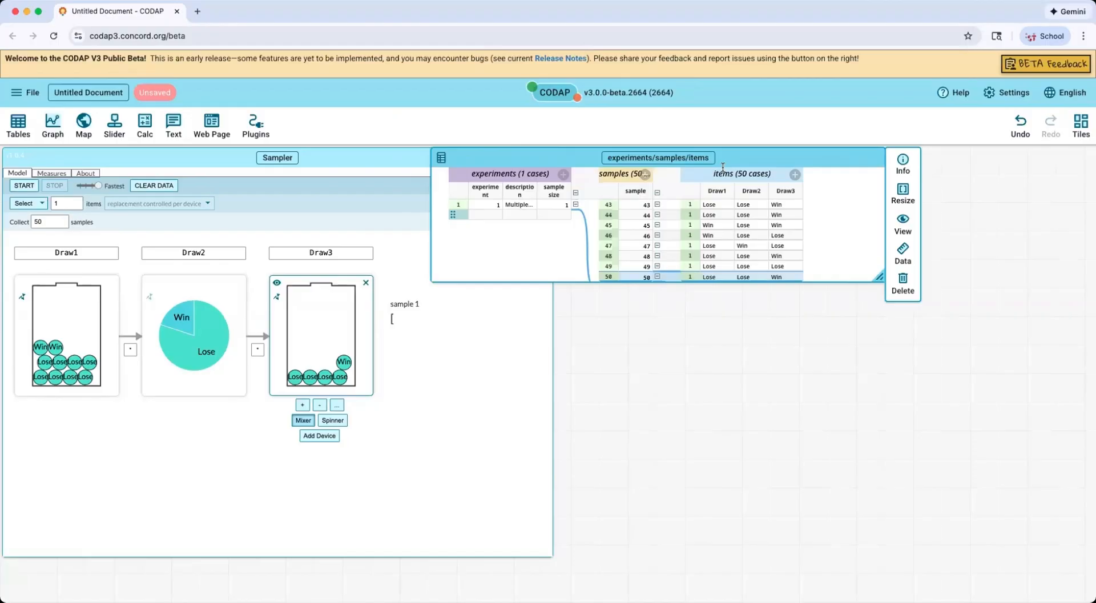
Step: Add a new attribute named Prize to the items collection of the table
click(796, 175)
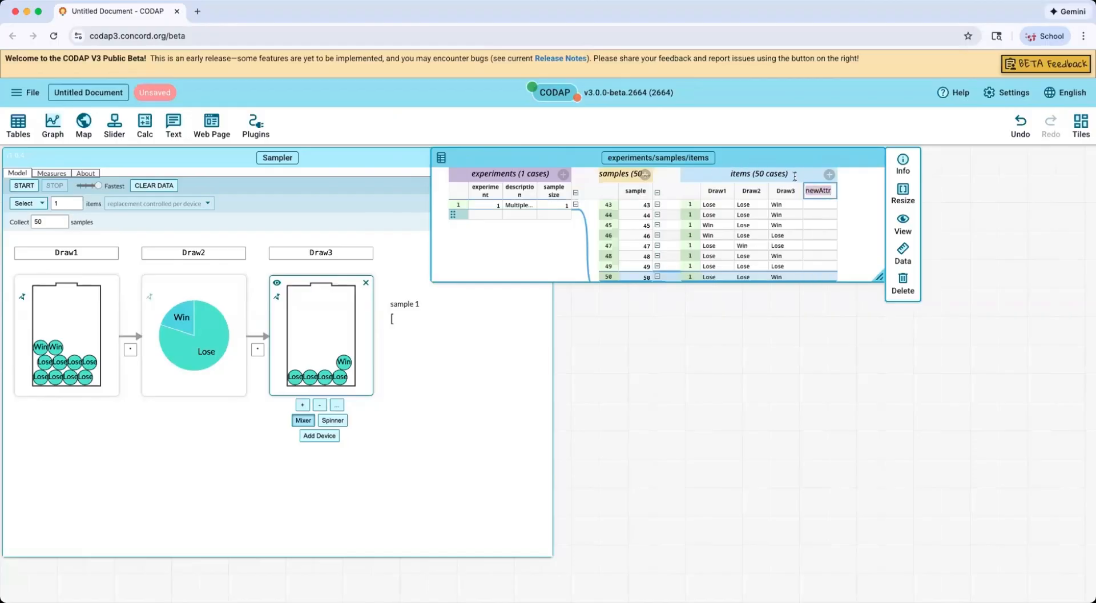
text(Prize)
key(Return)
Step: Give the Prize attribute the formula count(Draw1='Win')+count(Draw2='Win')+count(Draw3='Win')
click(821, 192)
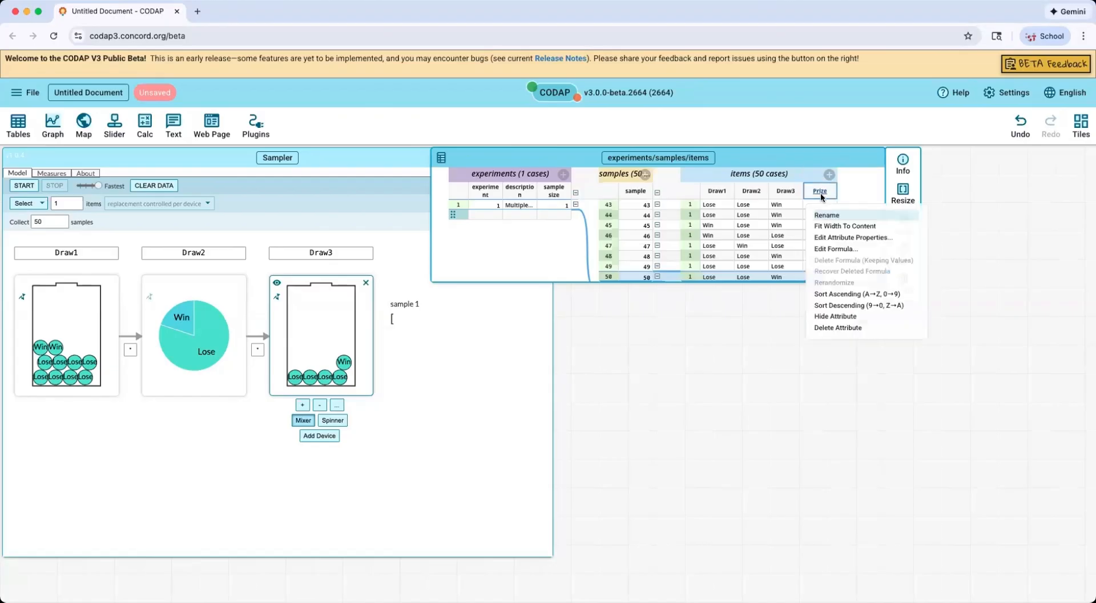
click(834, 249)
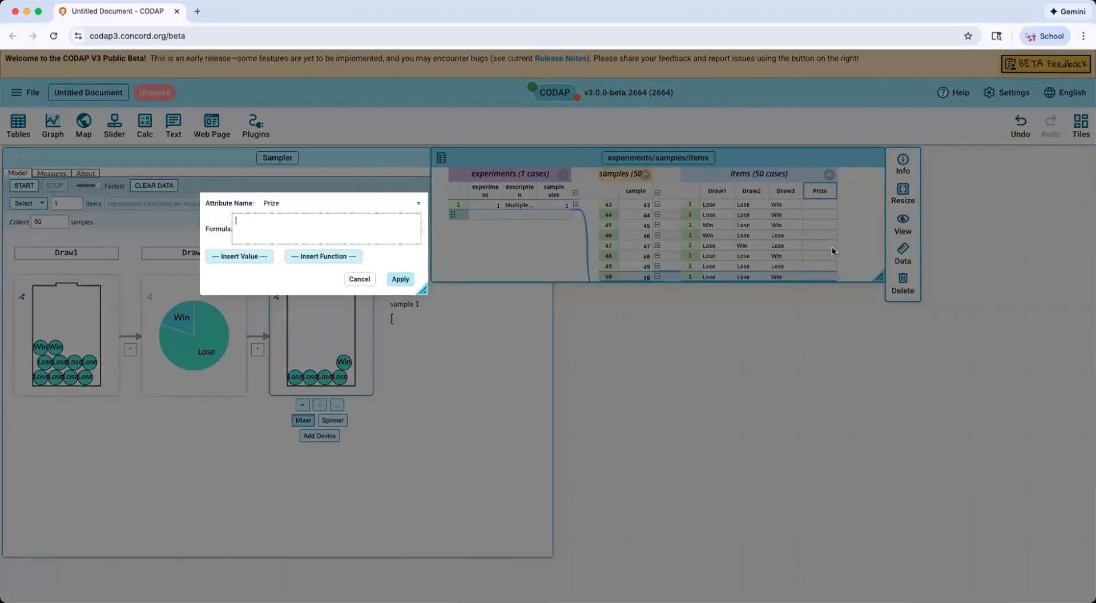
text(co)
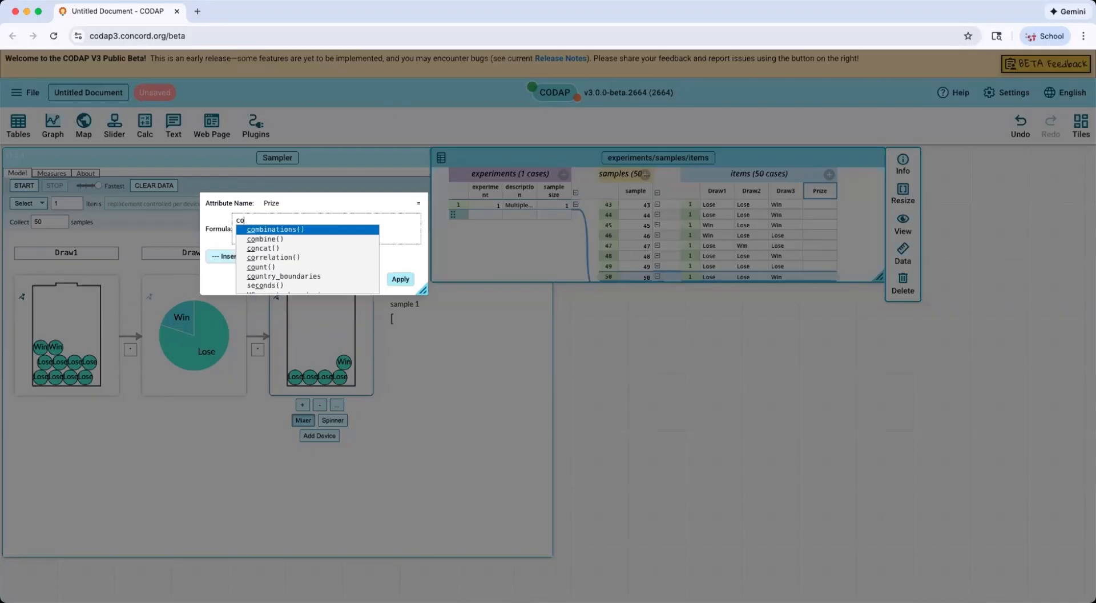
text(unt(Draw1='Wi)
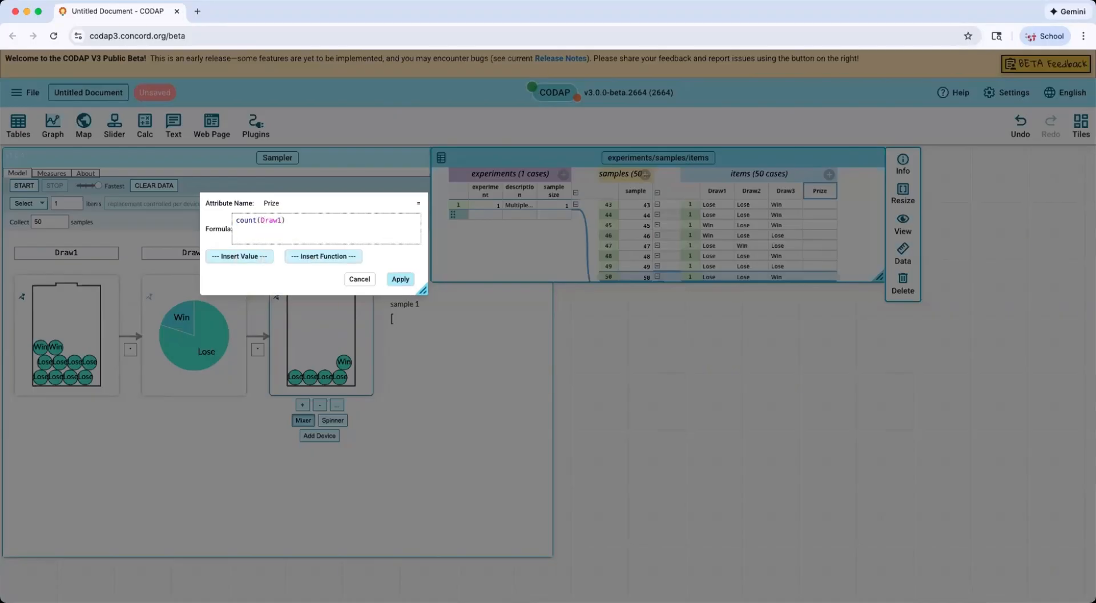
text(n)
key(Right)
text(+count(Draw2='Win')
key(Right)
text(+count(Dr)
key(Down)
key(Down)
key(Return)
text(='Win')
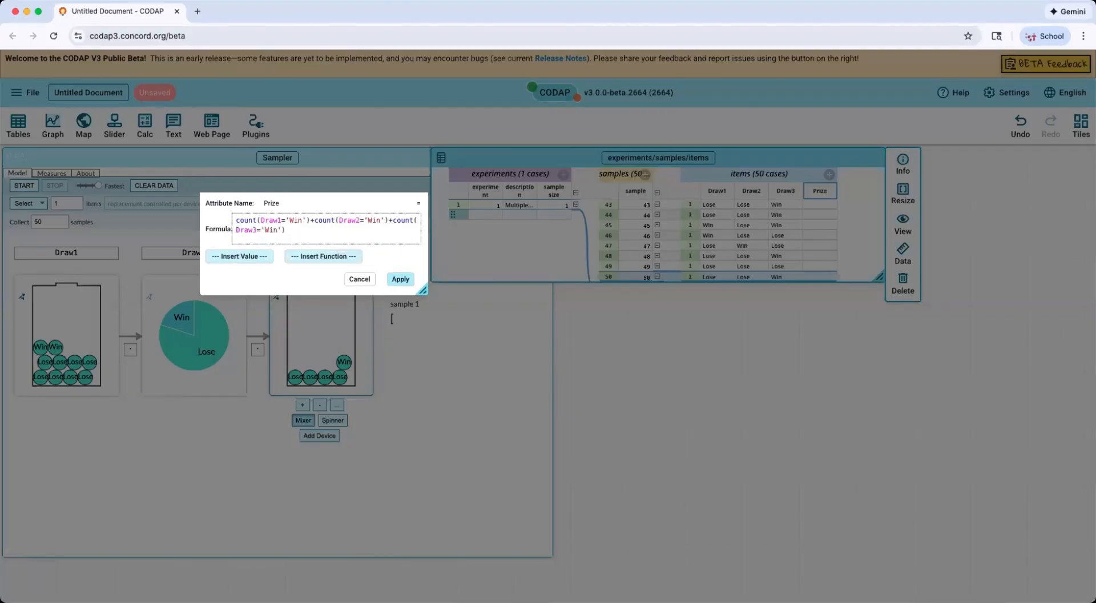
click(402, 279)
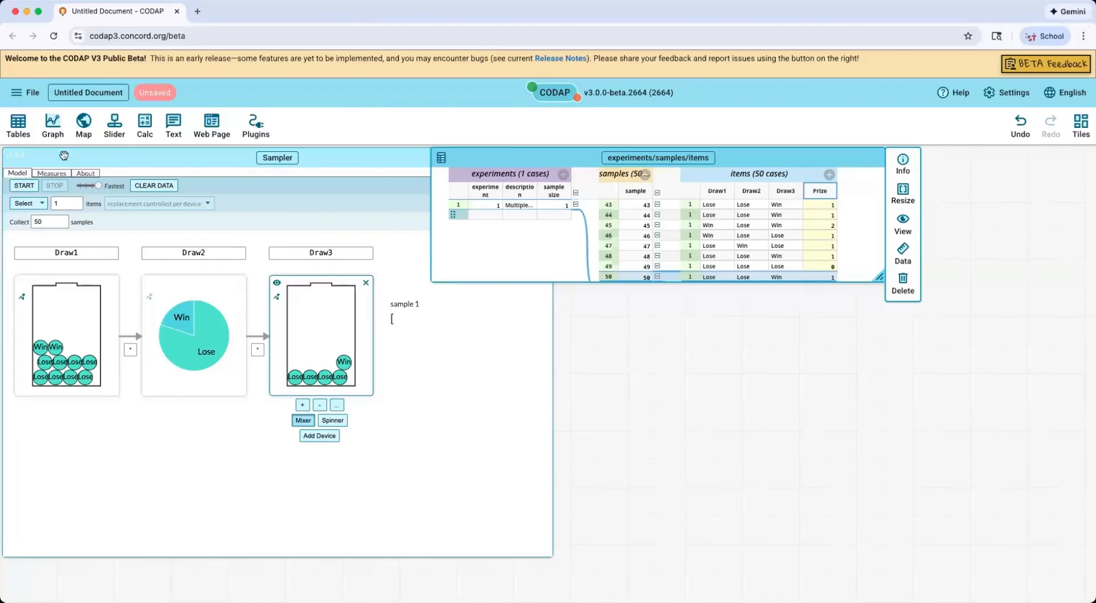
Step: Create a graph below the data table with Prize on its horizontal axis
click(52, 125)
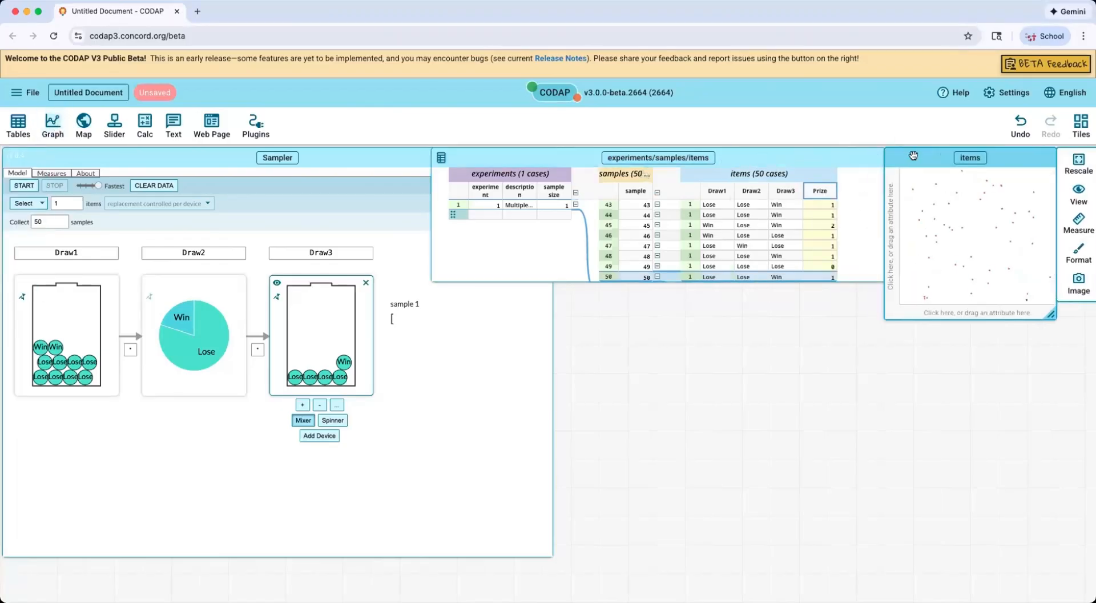
drag(912, 154, 479, 305)
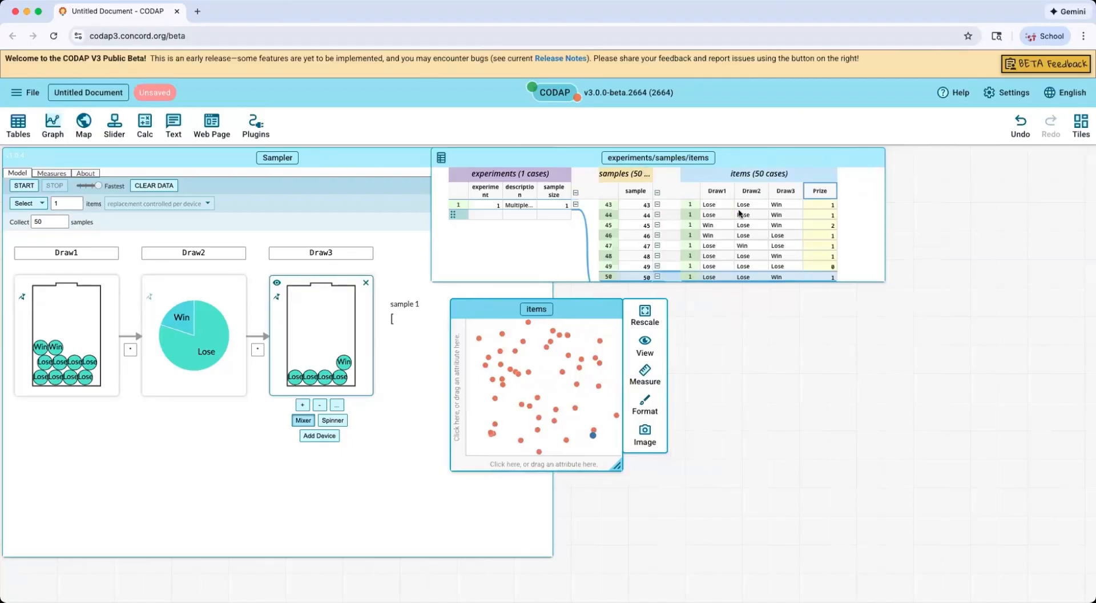
drag(564, 438, 546, 463)
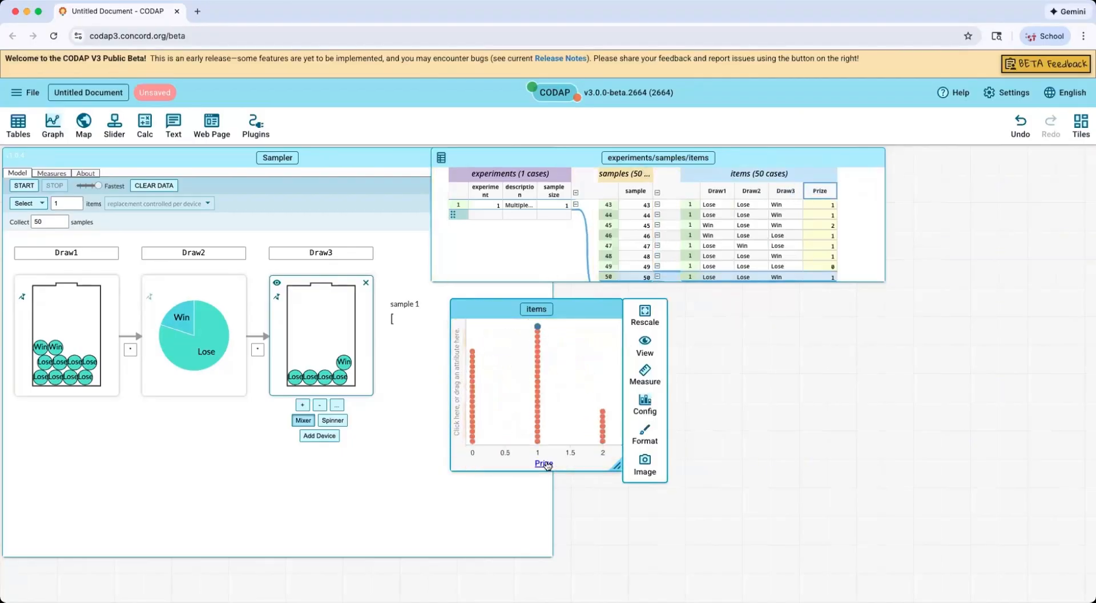
Step: Treat Prize as categorical in the graph, fuse its dots into bars and inspect the bars' shares
click(546, 464)
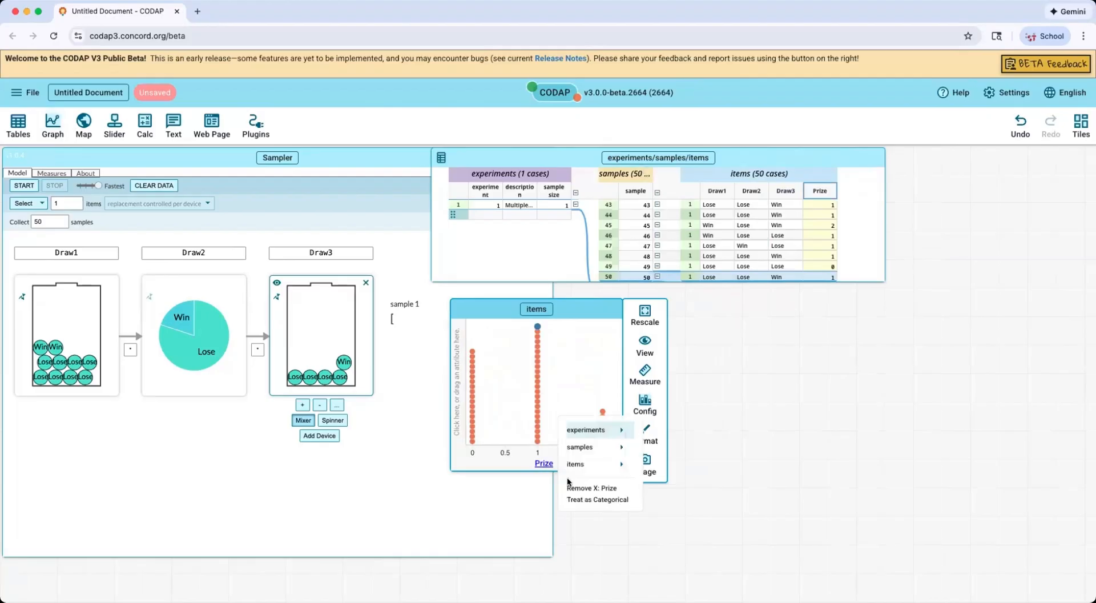
click(574, 499)
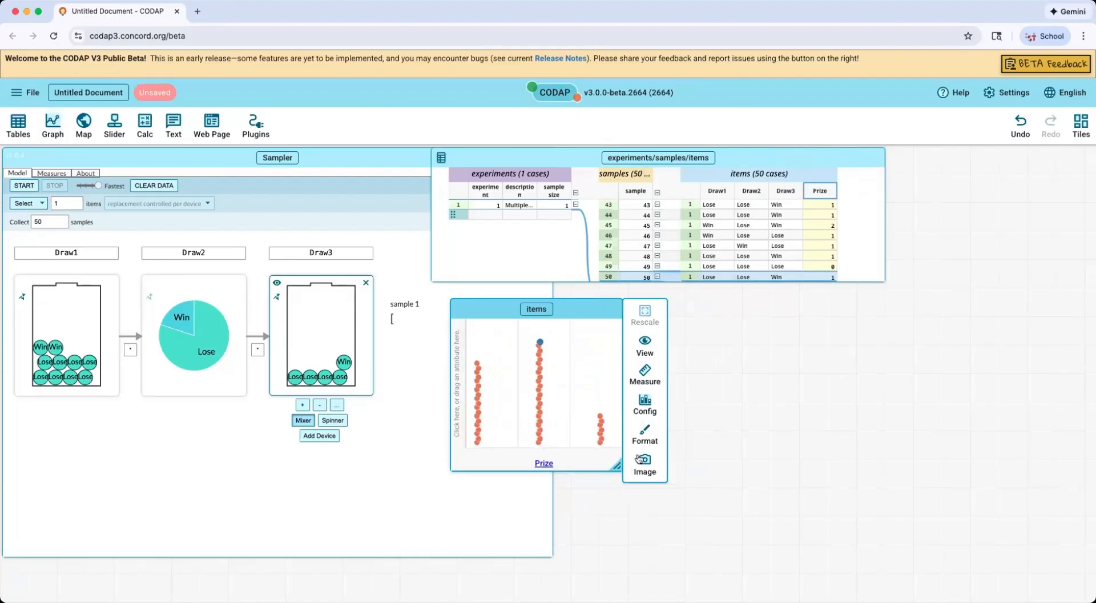
click(645, 404)
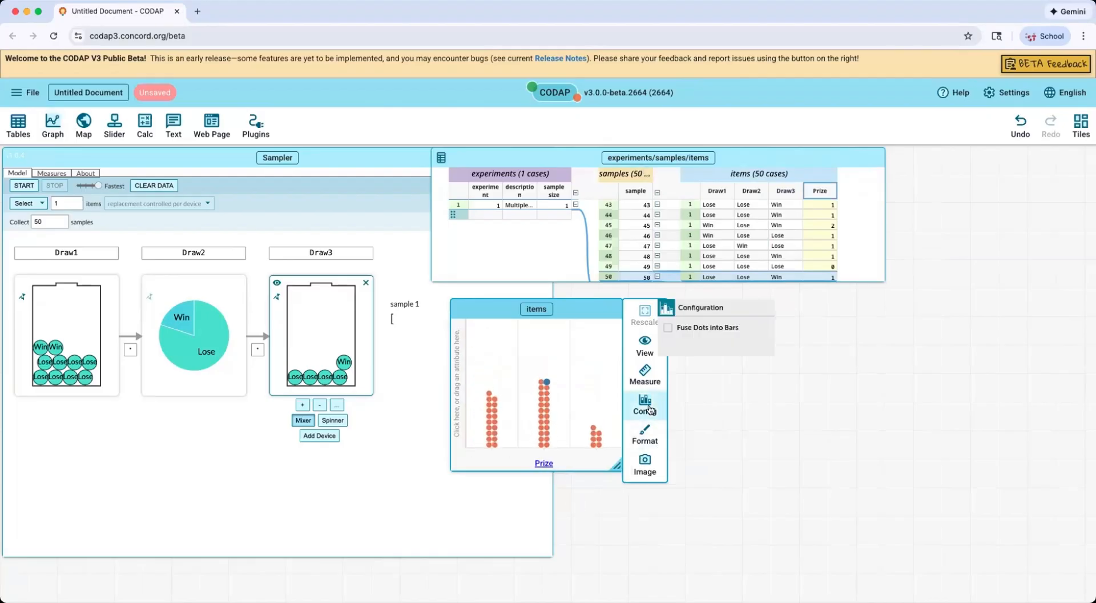
click(670, 328)
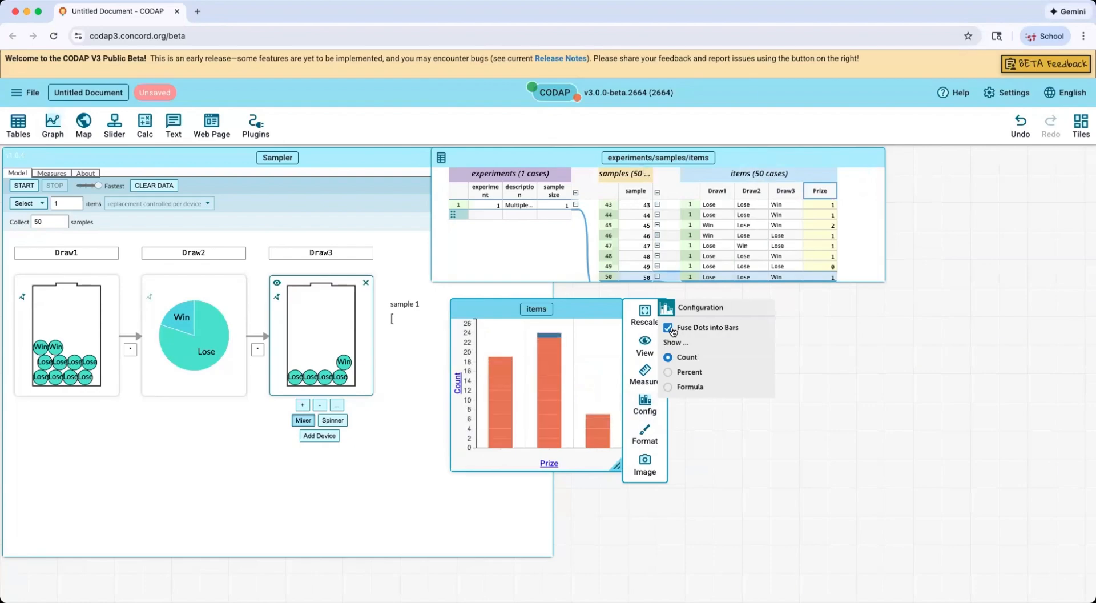
mouse_move(508, 421)
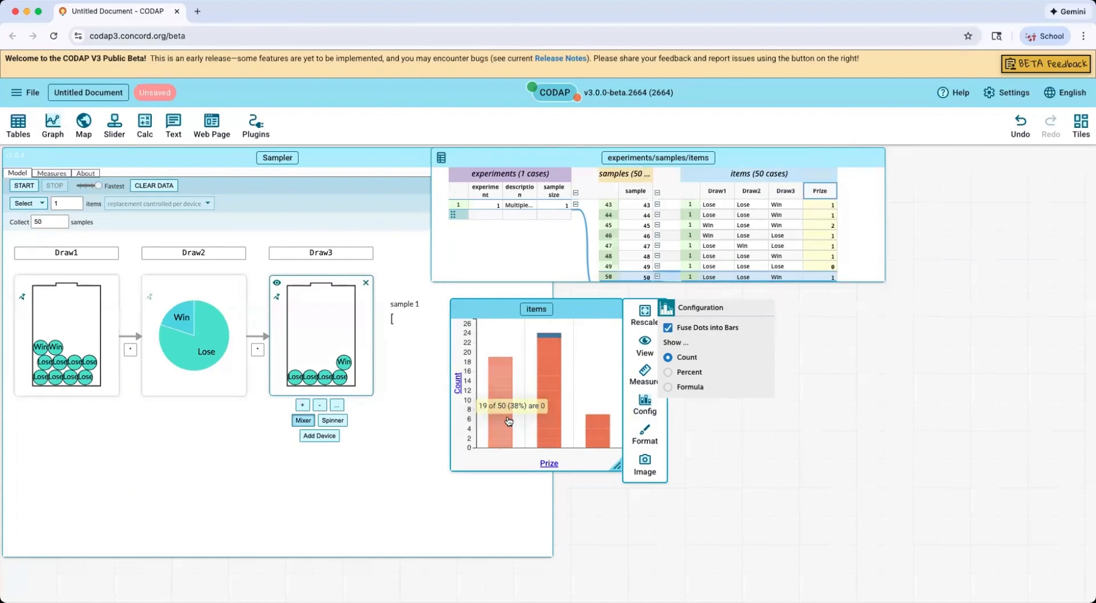
mouse_move(609, 439)
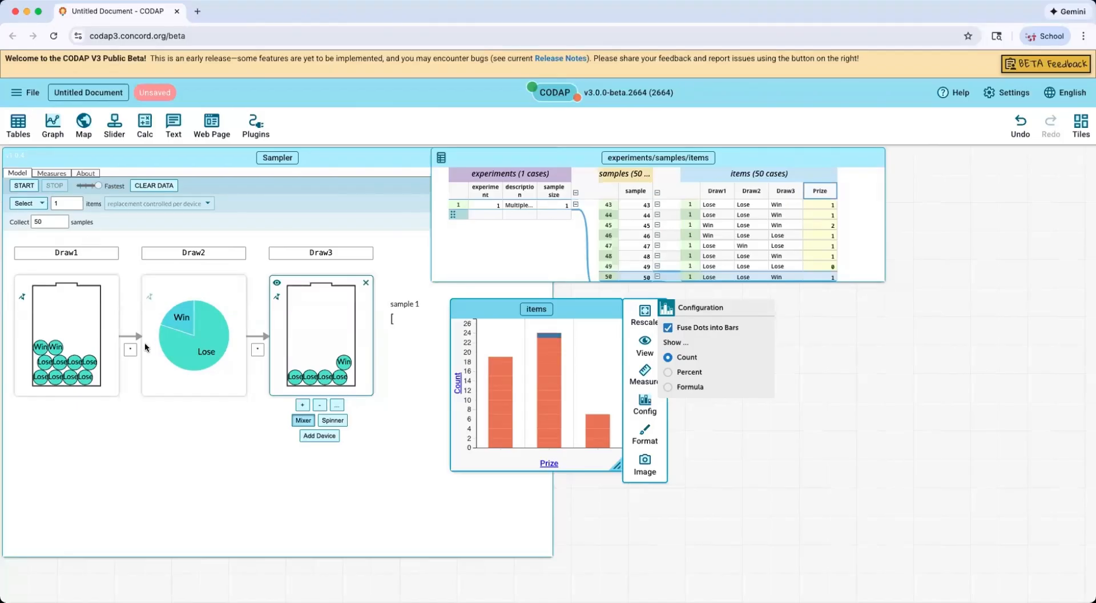
Step: Set the condition Draw1='Lose' on the link to Draw2 and Draw2='Lose' on the link to Draw3
click(131, 351)
text(Draw1='Lose)
click(117, 469)
click(258, 351)
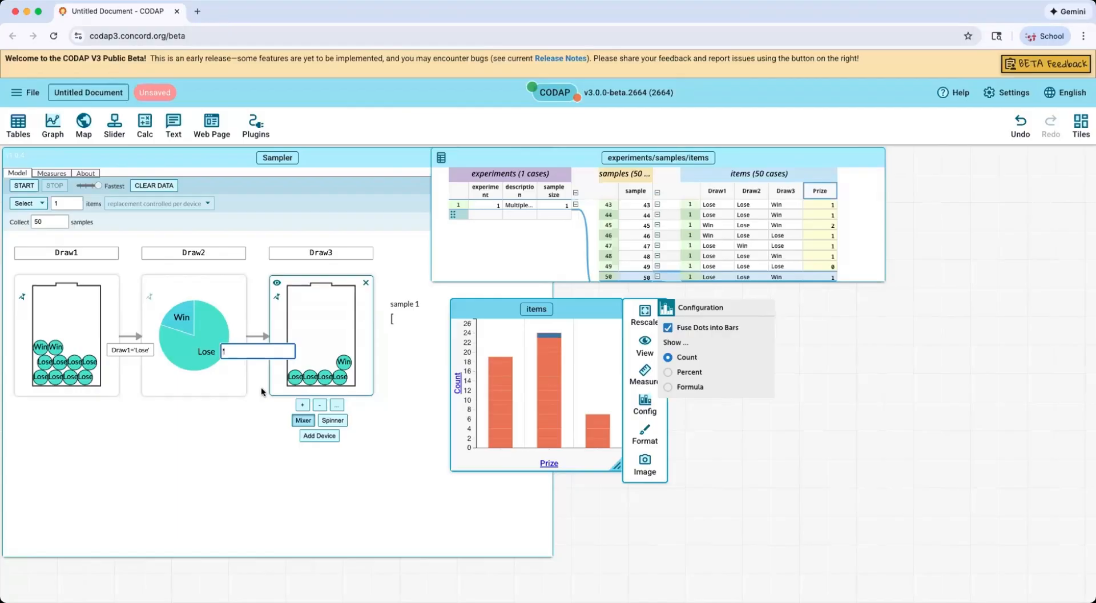
text(Draw2='Lose')
key(Return)
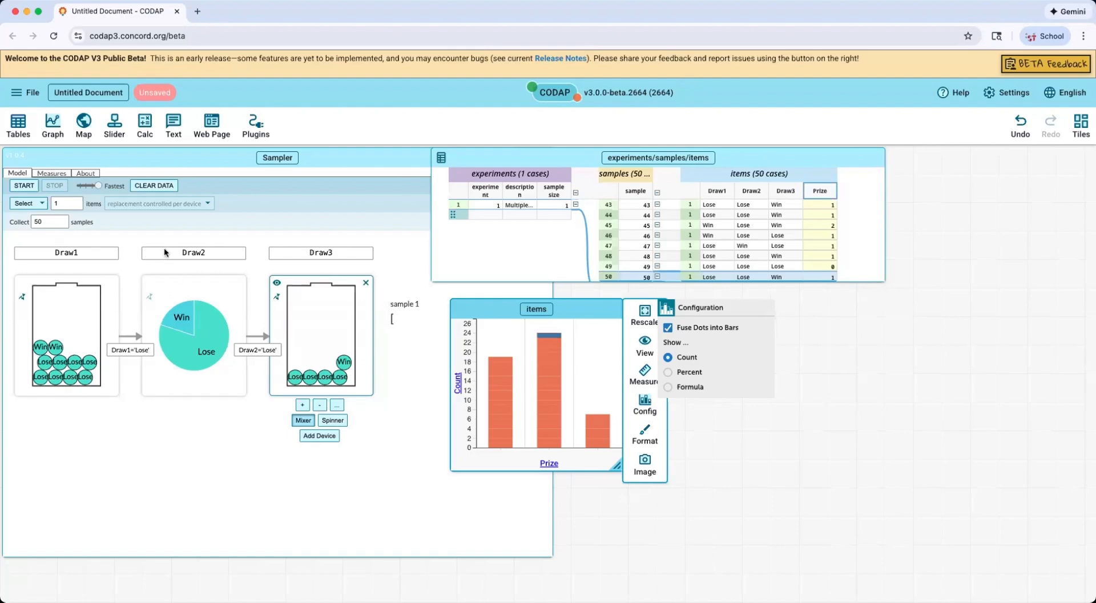
Step: Clear the collected data and run the sampler again with the link conditions
click(153, 186)
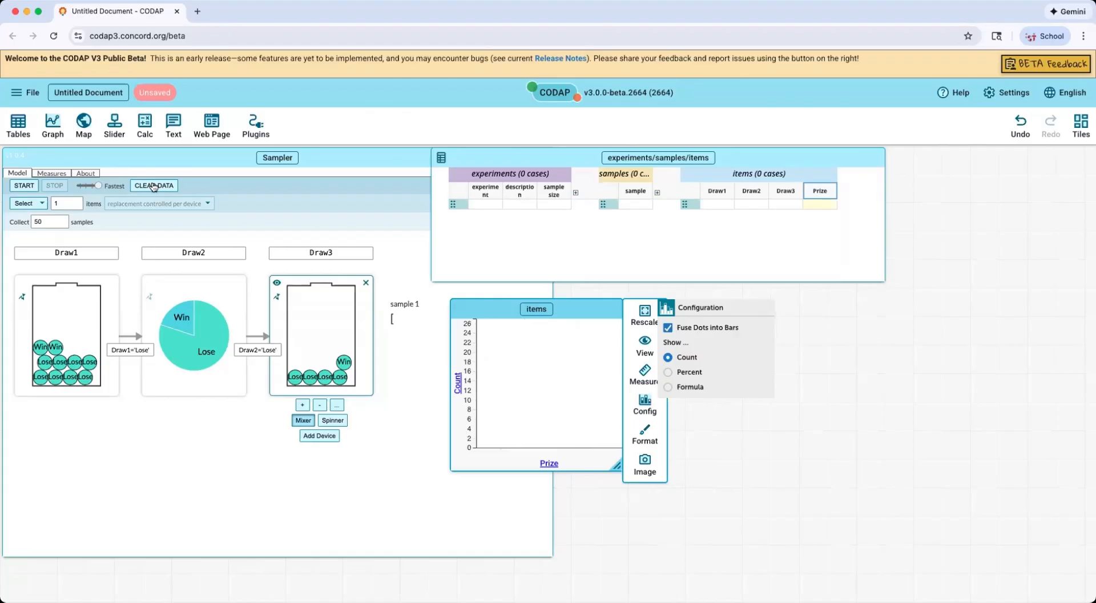
click(24, 186)
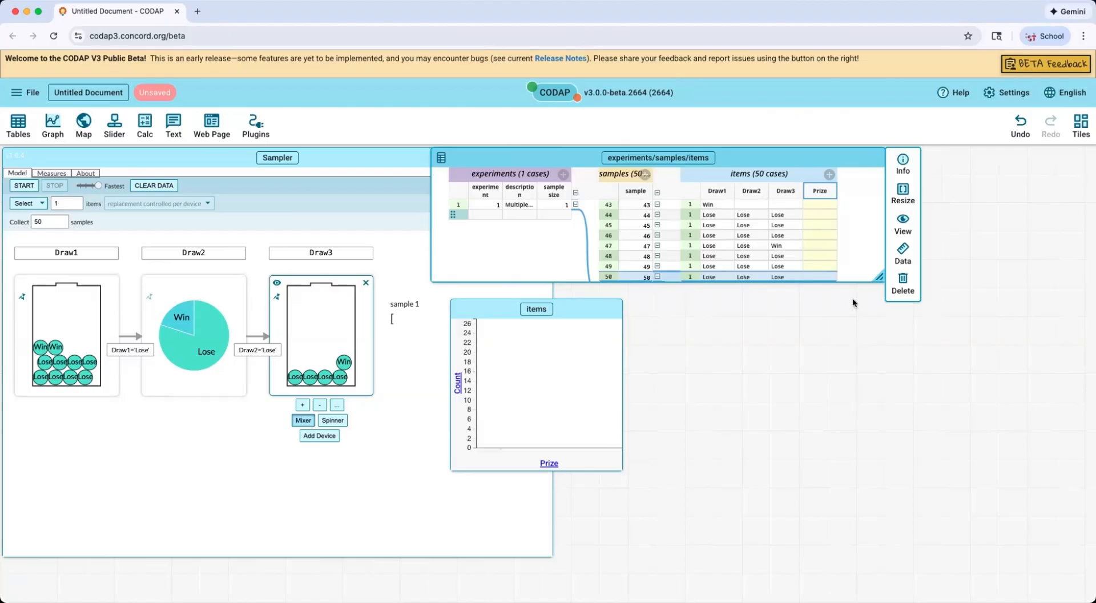
Step: Replace the Prize attribute's formula with if(Draw3='Lose','N','Y')
click(822, 196)
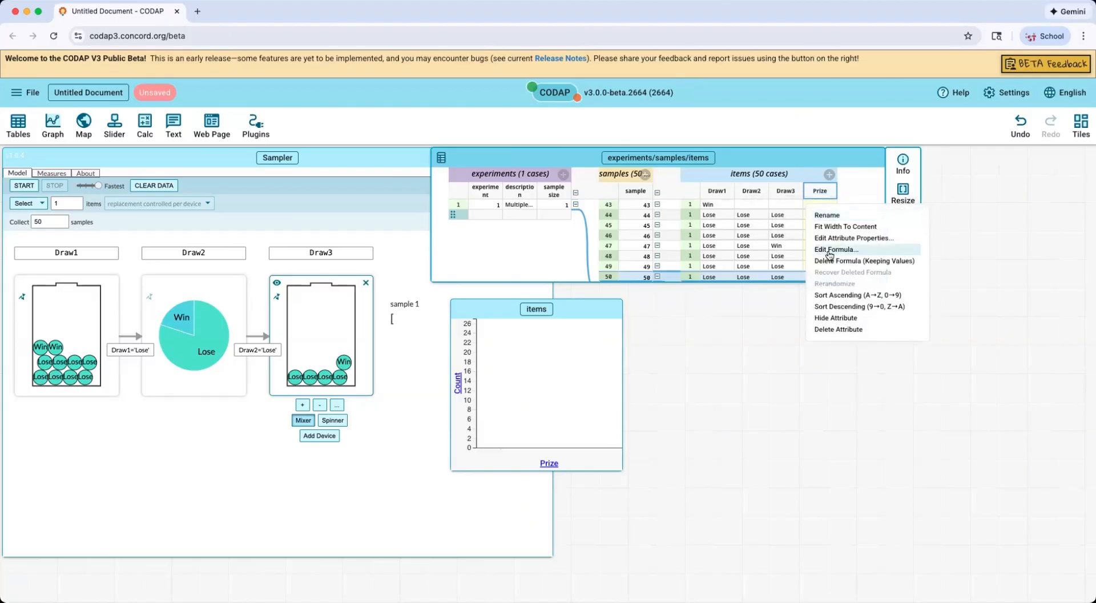
click(829, 251)
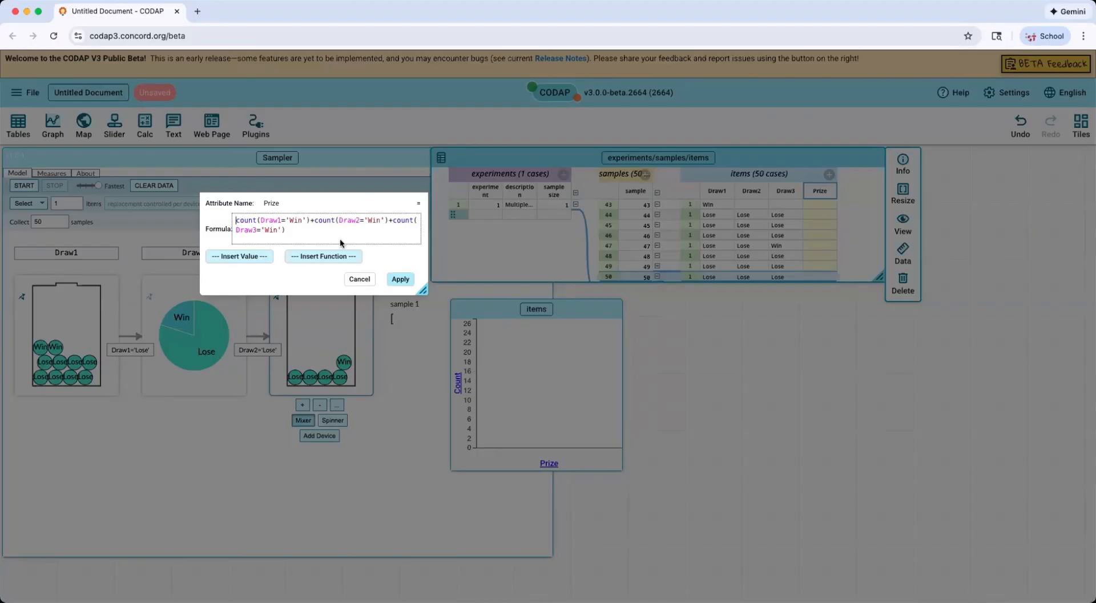
key(super+a)
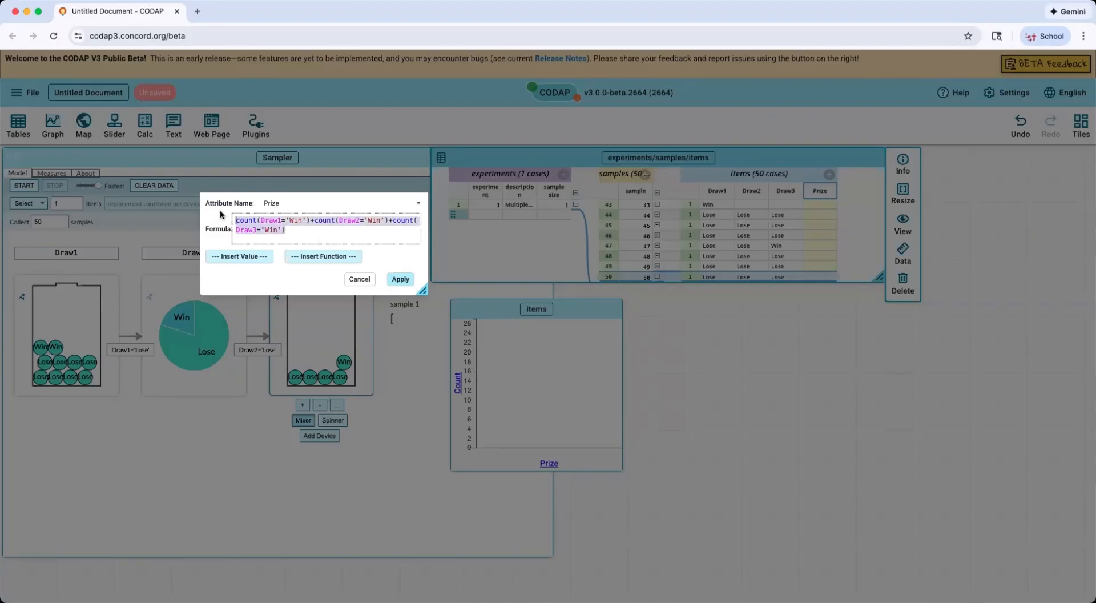
text(if)
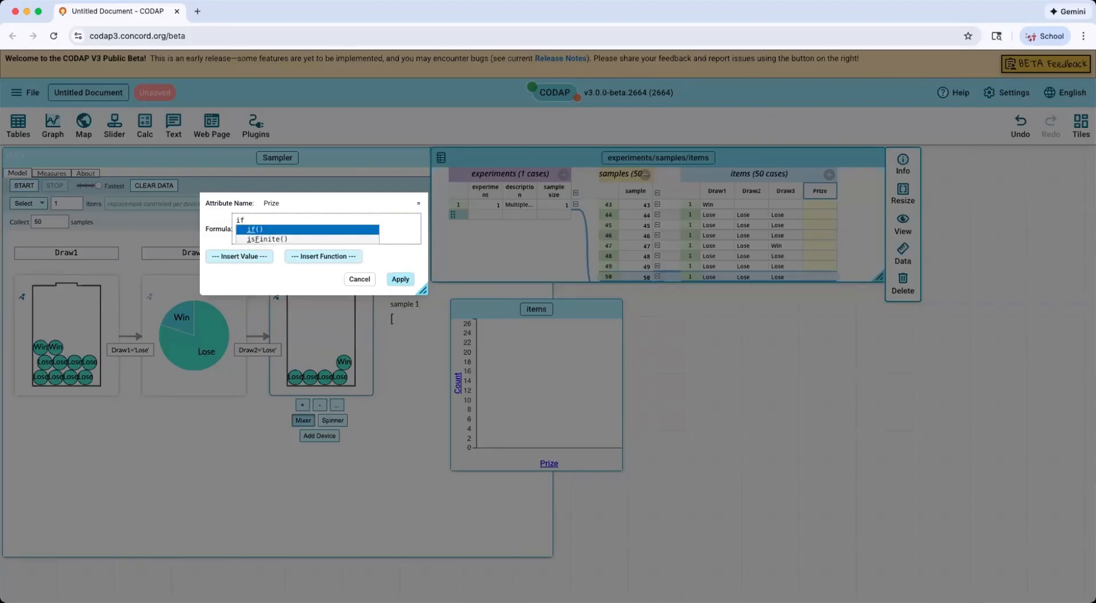
key(Return)
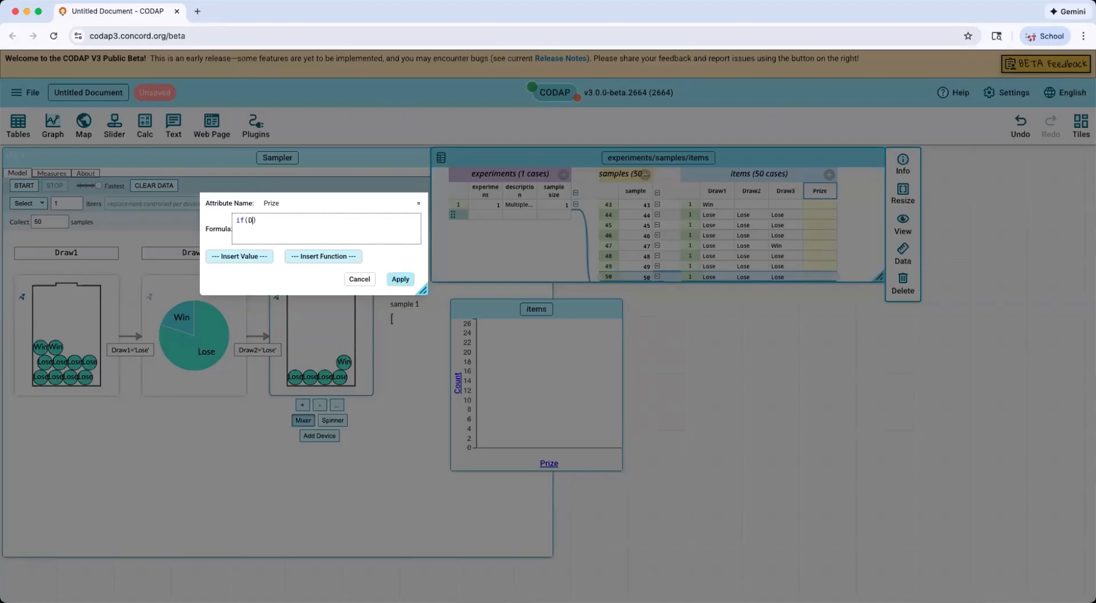
text(Dra)
key(Down)
key(Down)
key(Return)
text(='Lose','N)
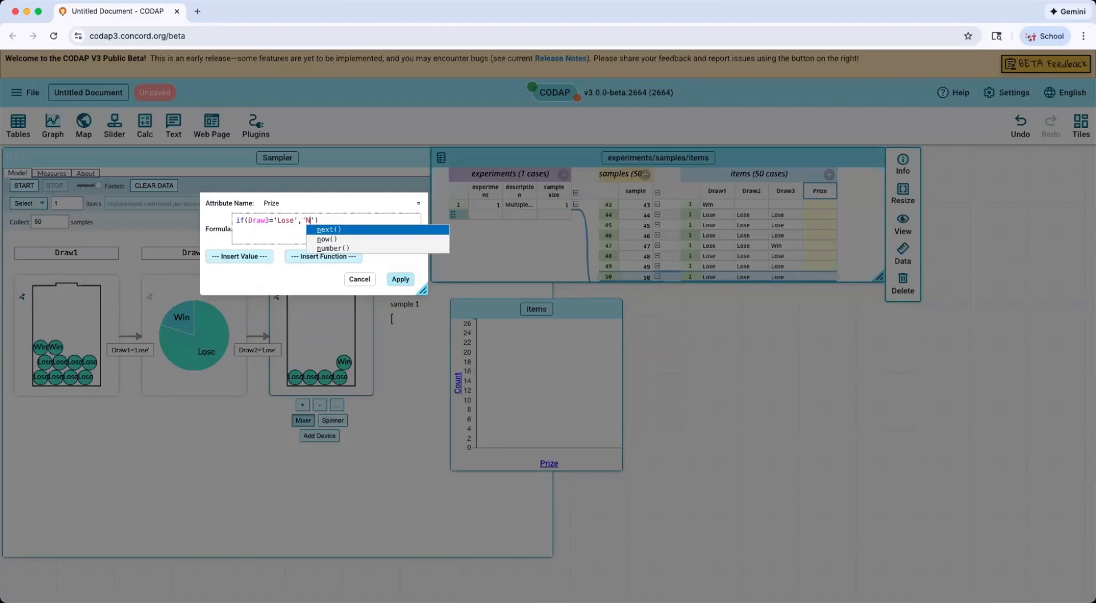
text(',')
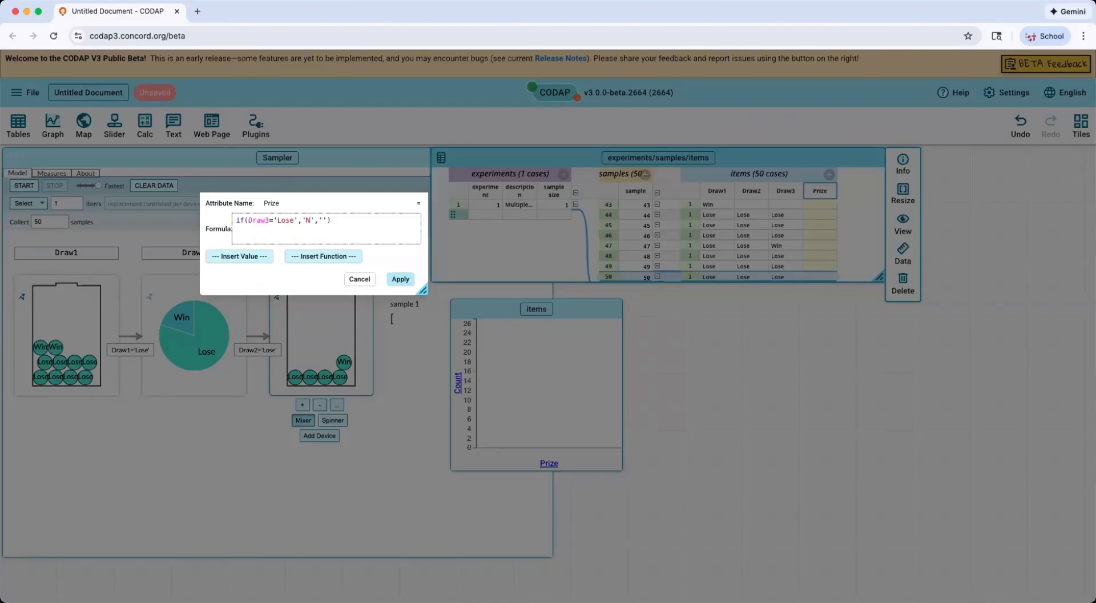
text(Y)
click(399, 280)
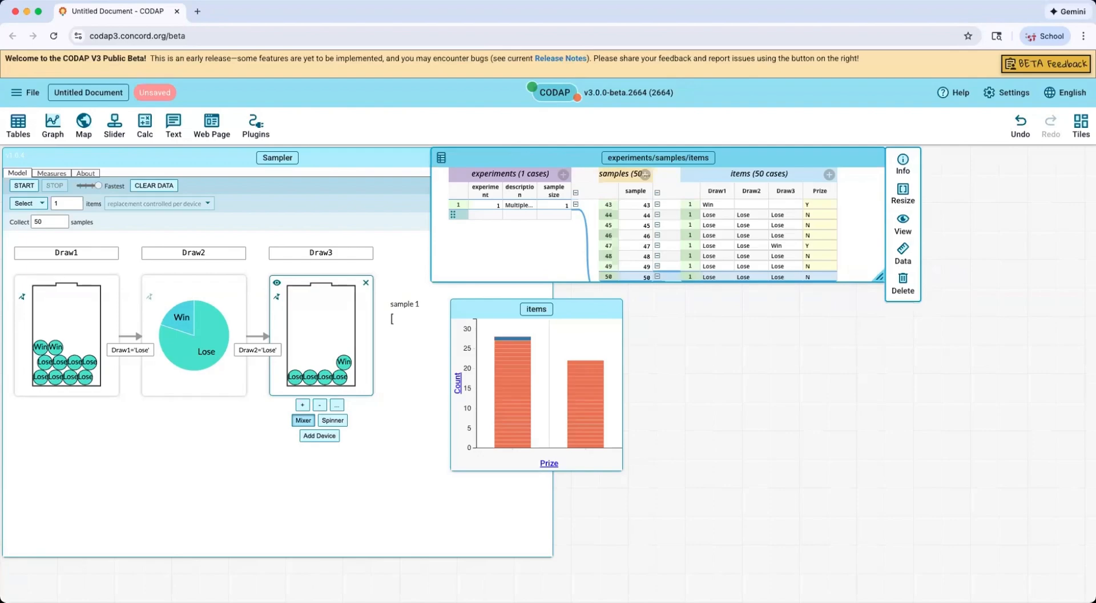
Step: Add a new attribute named Draws to the items collection in the data table
click(829, 176)
text(Draws)
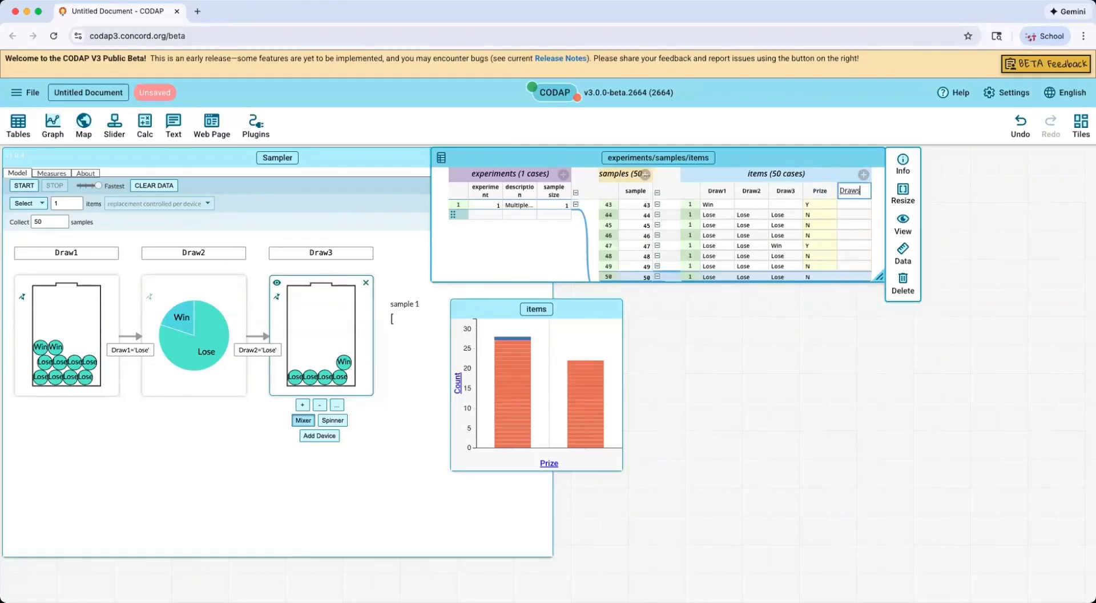
key(Return)
Step: Give the Draws attribute the formula if(Draw1='Win','1',if(Draw2='Win','2','3'))
click(859, 197)
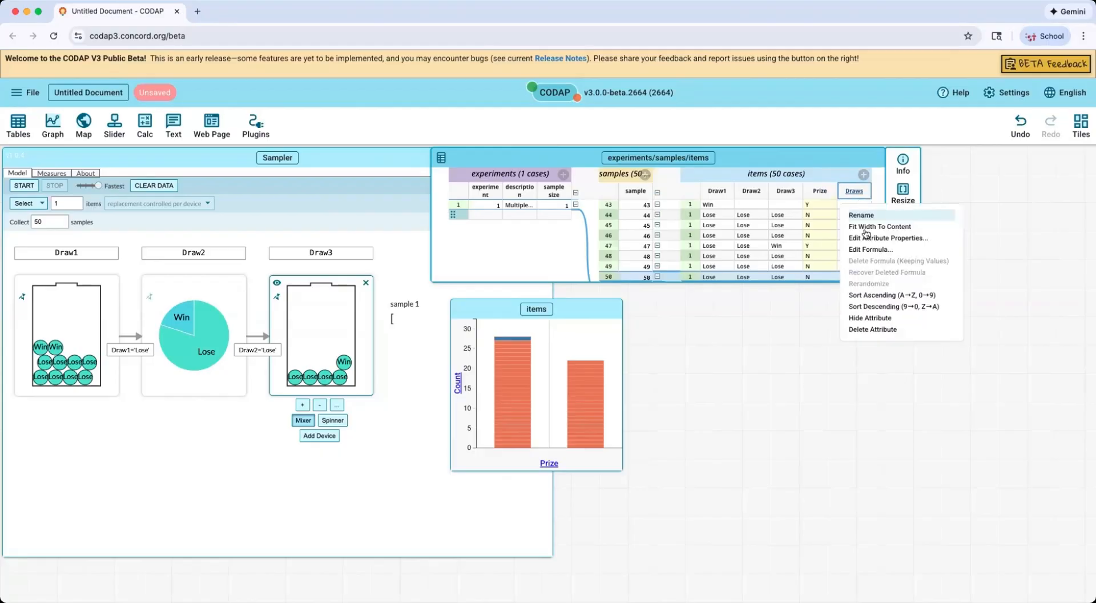
click(868, 251)
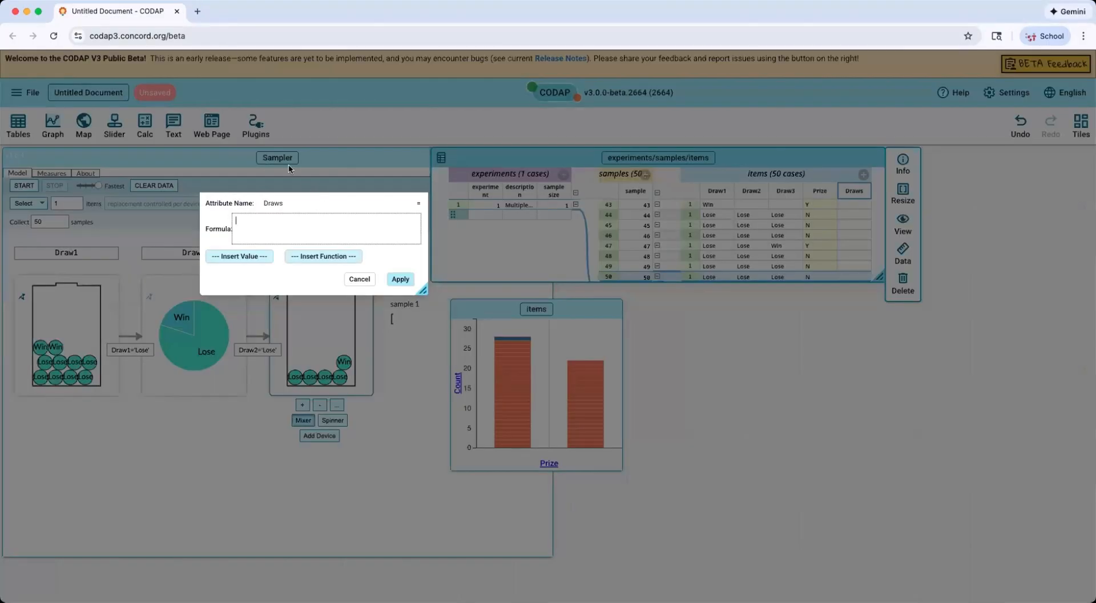
text(if)
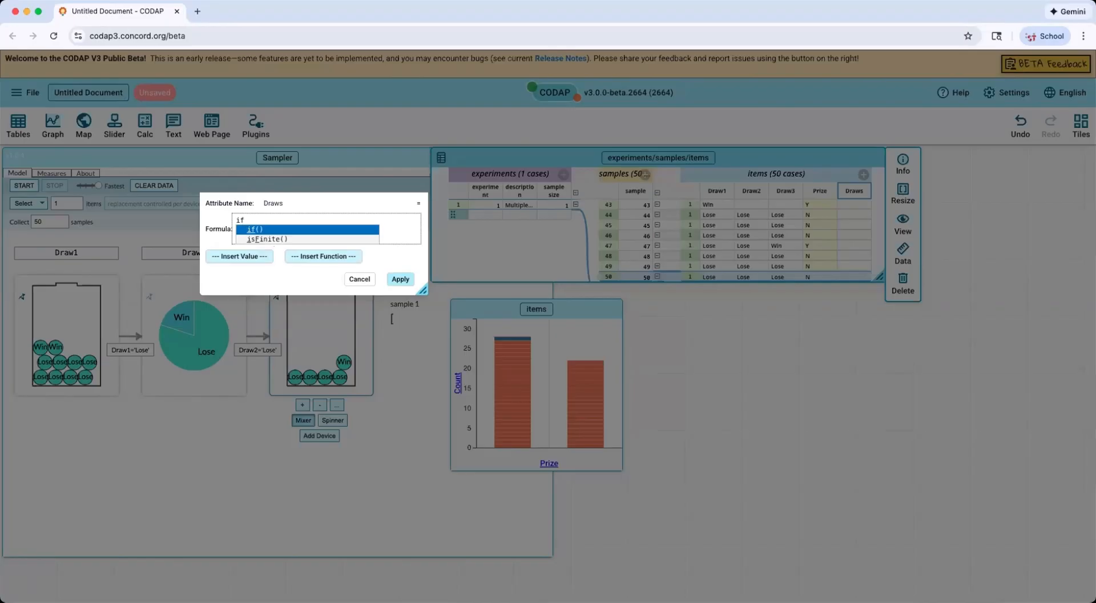
text((D)
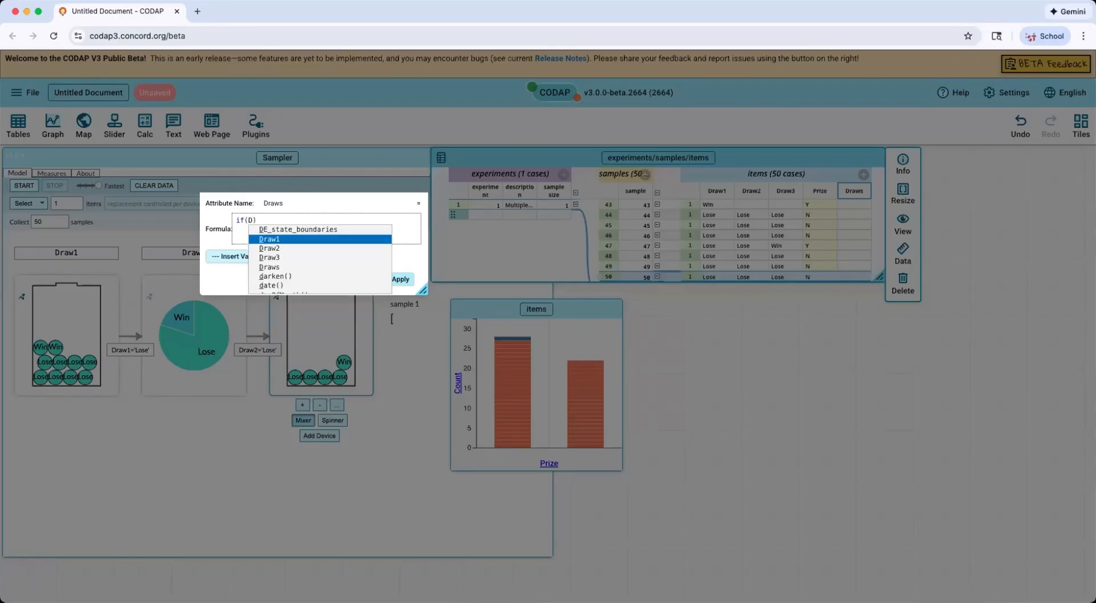
key(Return)
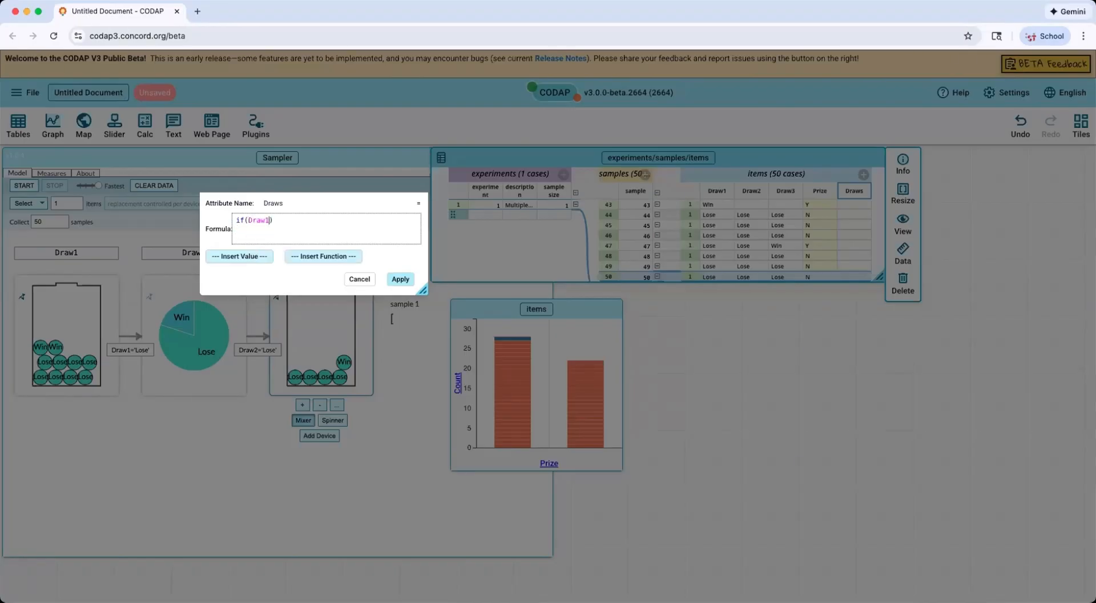
text(='Win','1',if)
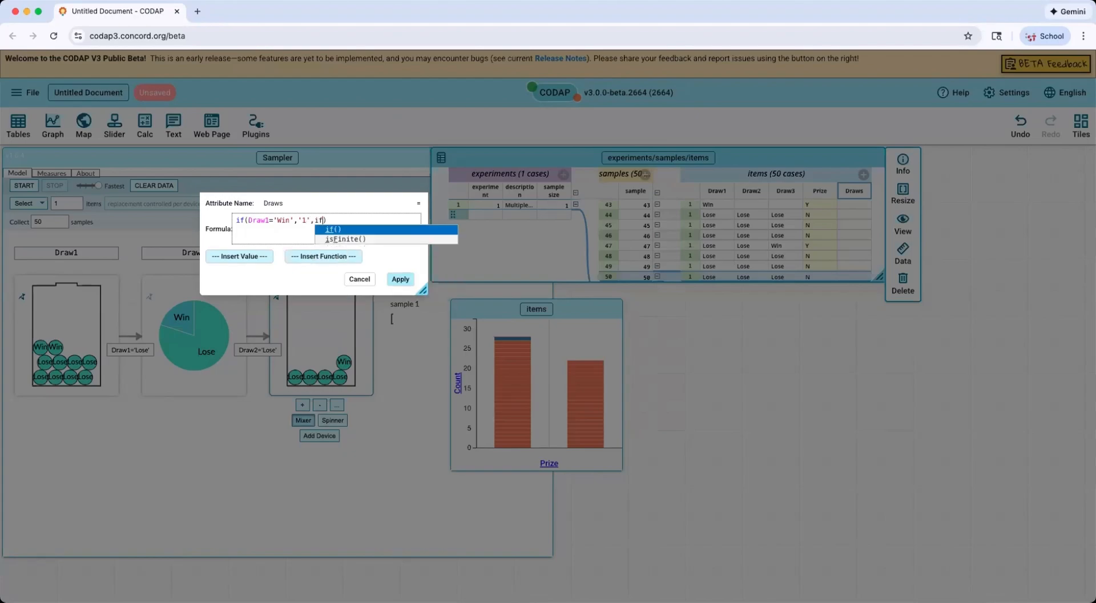
key(Return)
text(Draw)
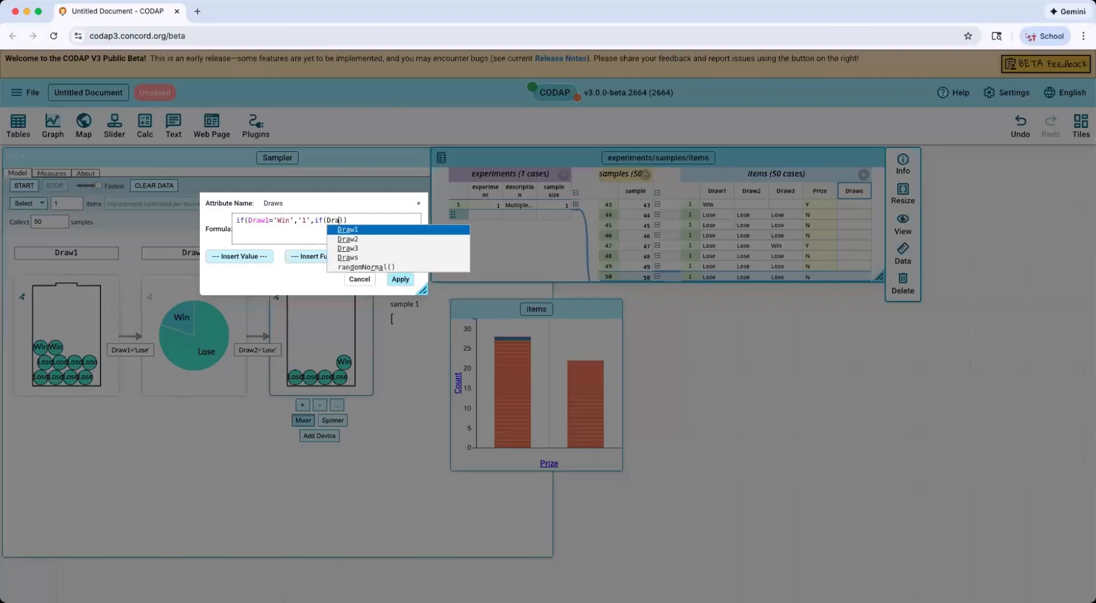
text(2=')
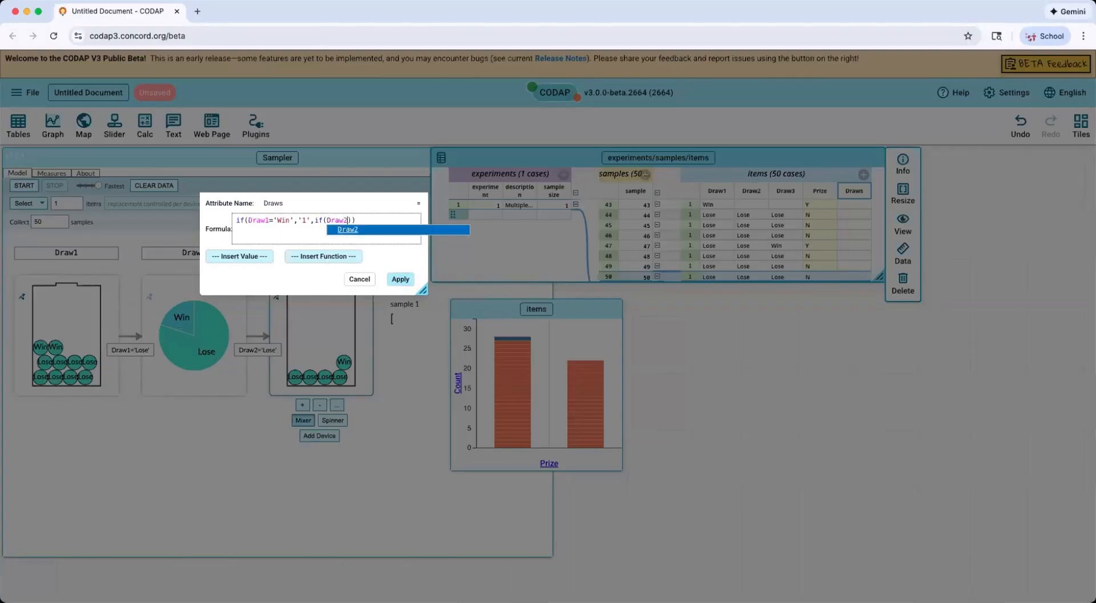
text(Win)
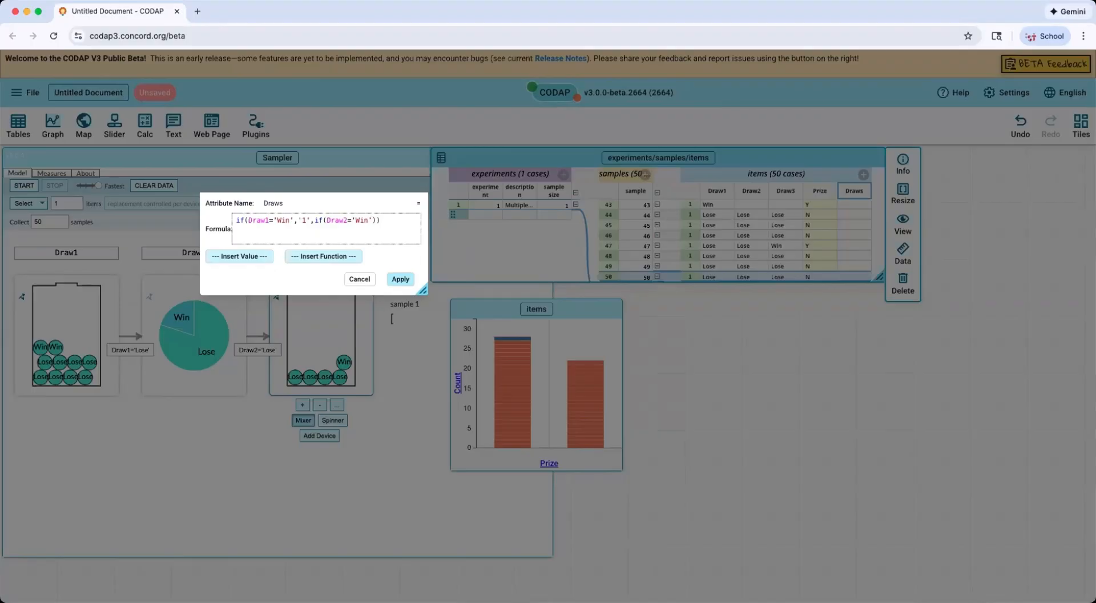
text('2','3')
click(401, 279)
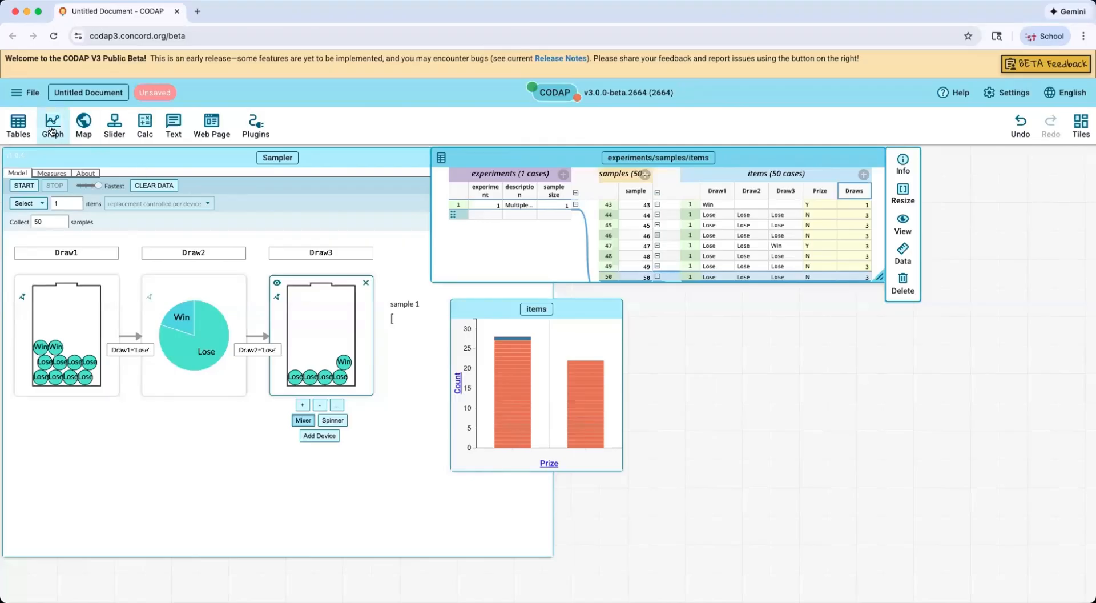
Step: Add a graph beside the Prize graph with Draws on its horizontal axis and show its mean with a measure label
drag(923, 154, 674, 305)
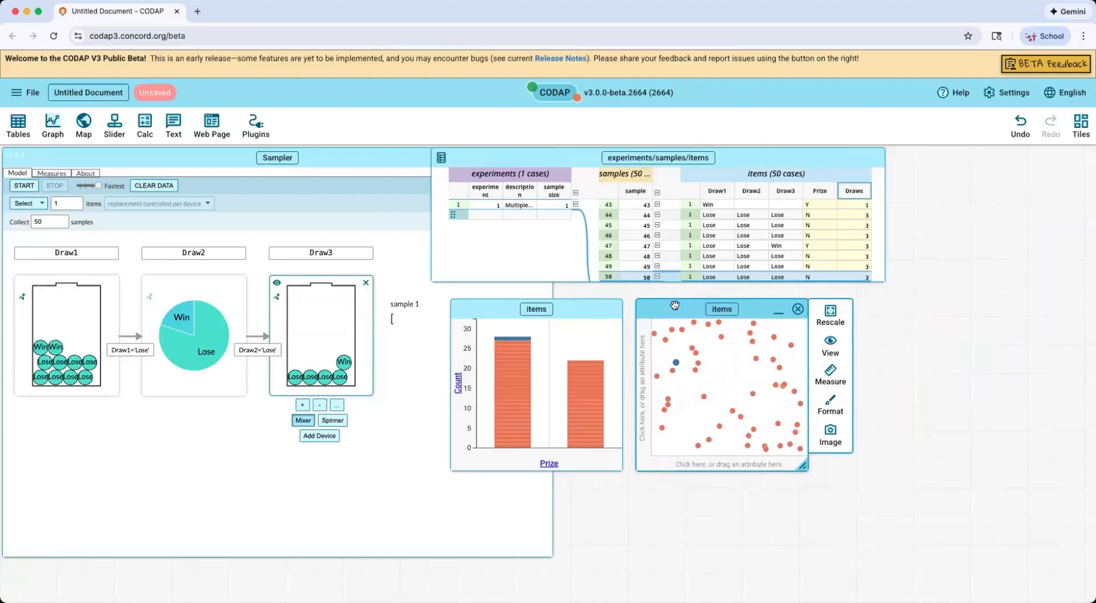
mouse_move(862, 192)
mouse_down()
mouse_move(762, 310)
mouse_move(734, 457)
mouse_up()
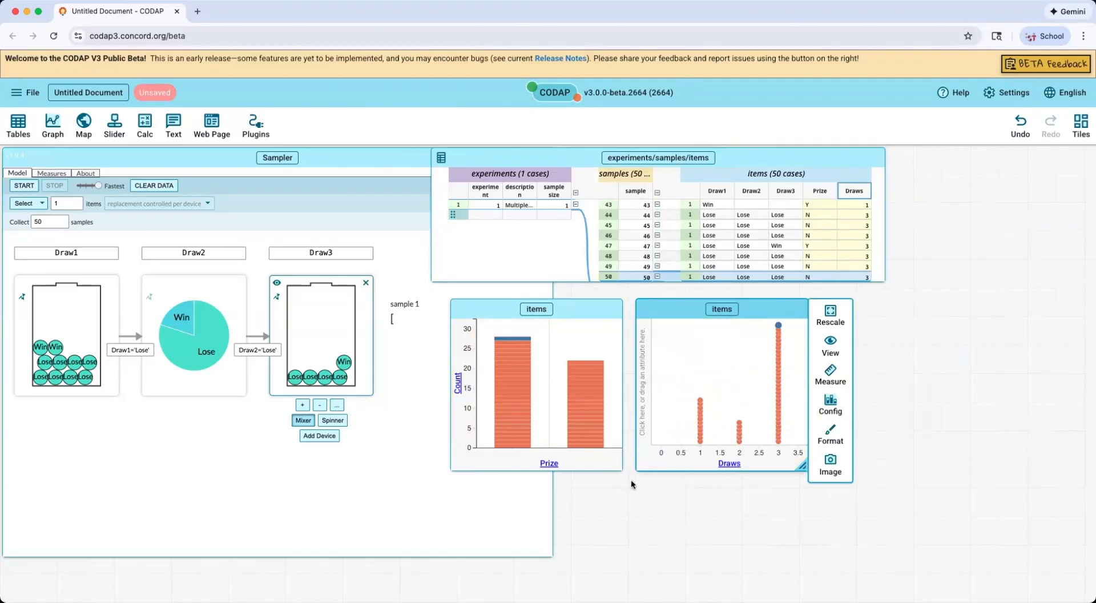
click(830, 378)
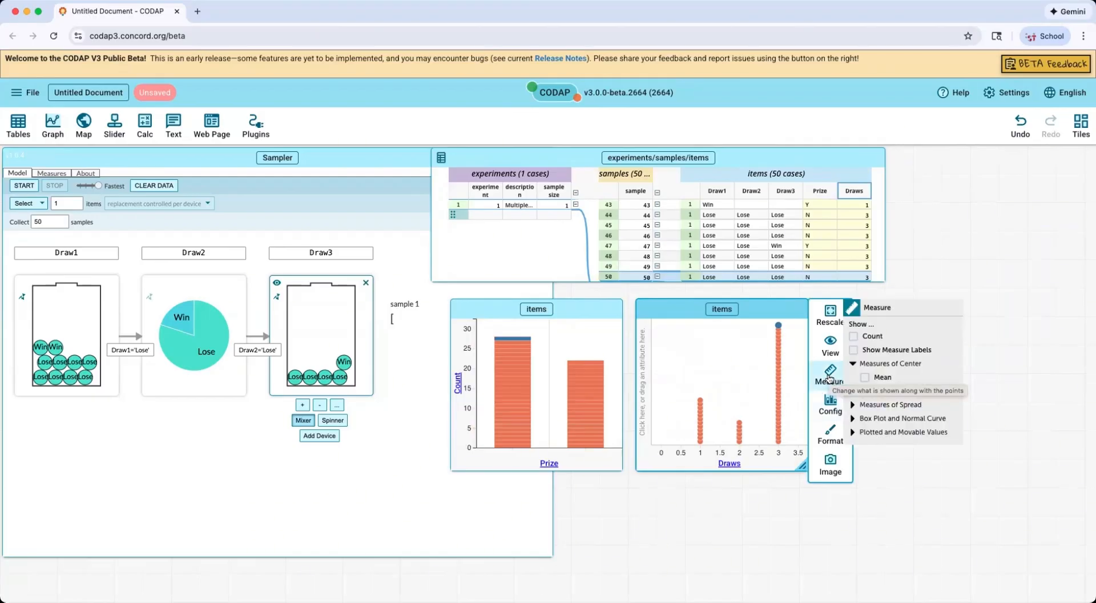
click(865, 377)
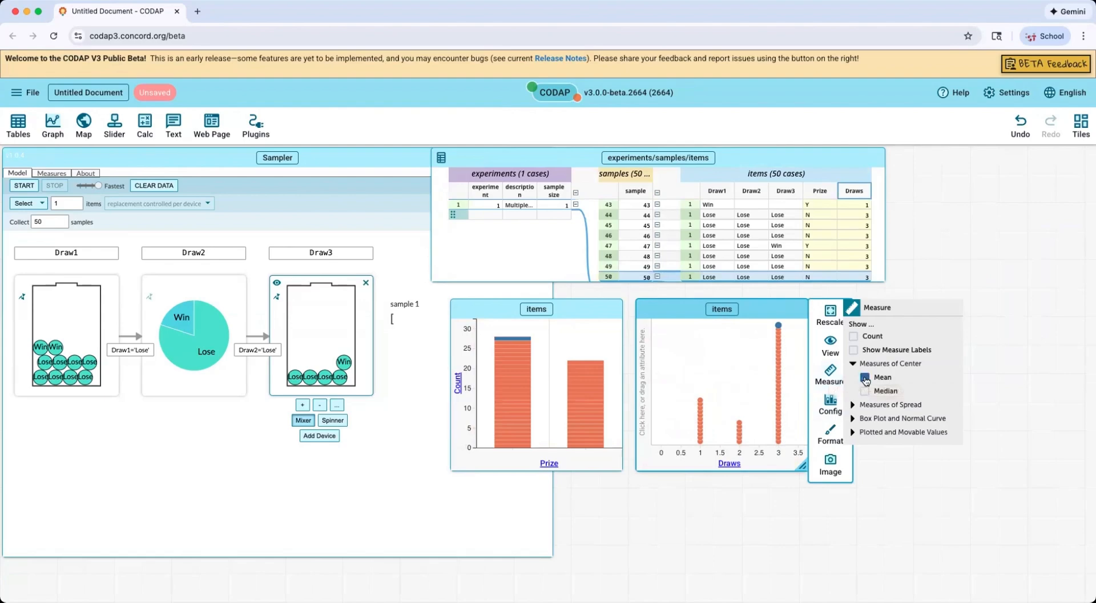
click(855, 350)
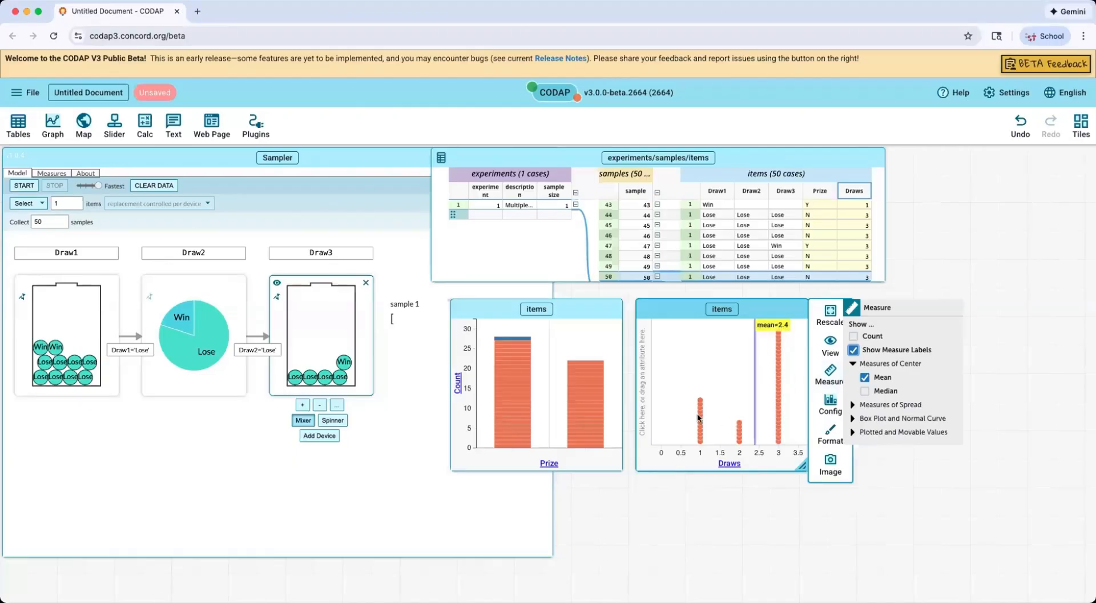
click(682, 501)
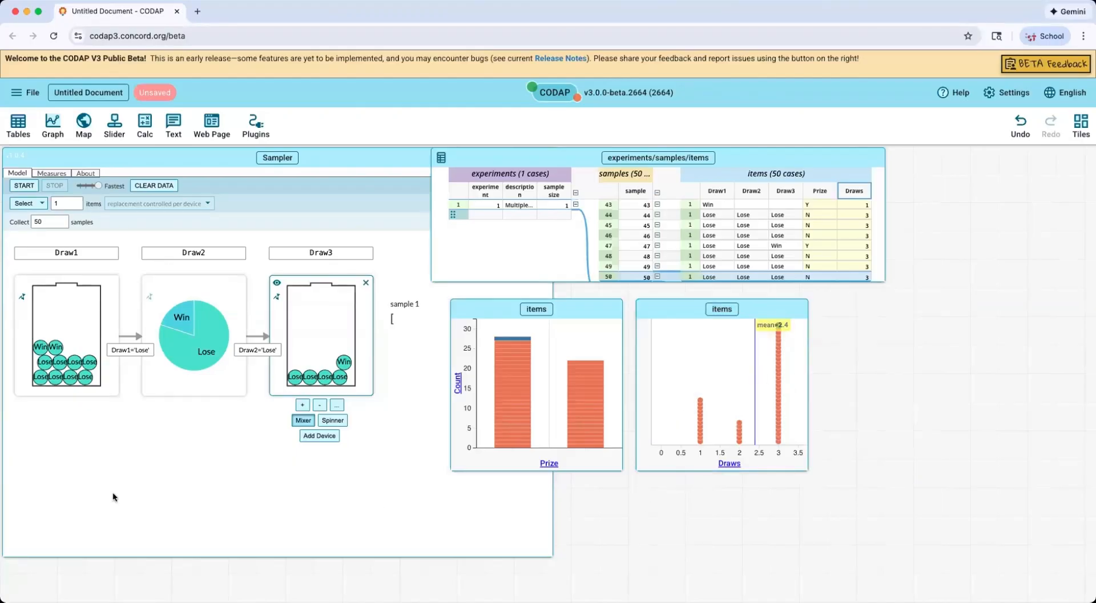